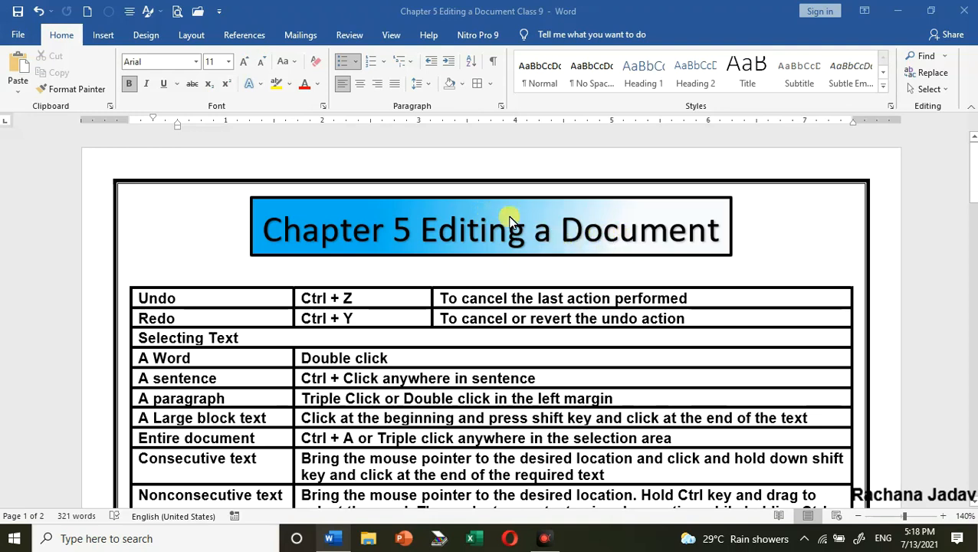
# Colour the "Ctrl + Z" text in the Undo row red, and undo that colour change
pyautogui.scroll(-1, 383, 299)
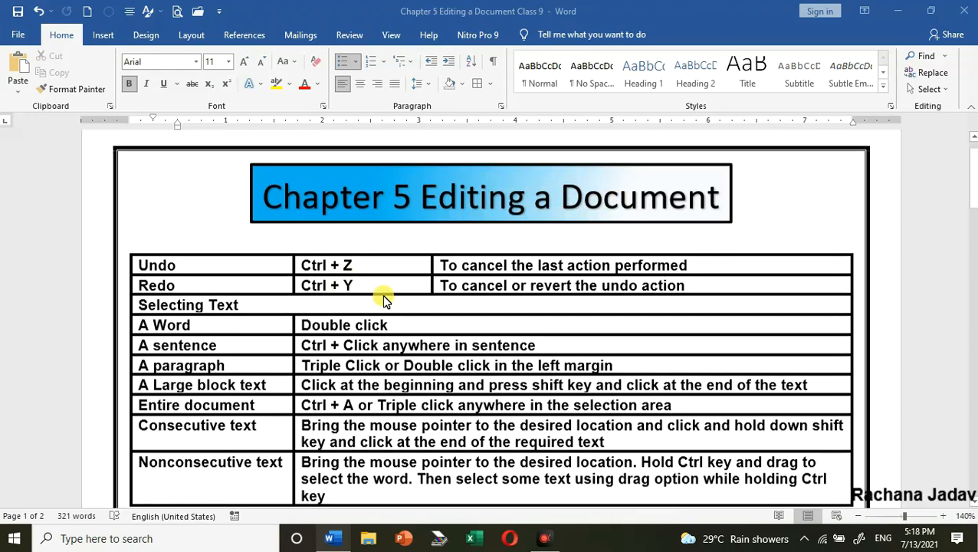
pyautogui.scroll(-2, 383, 297)
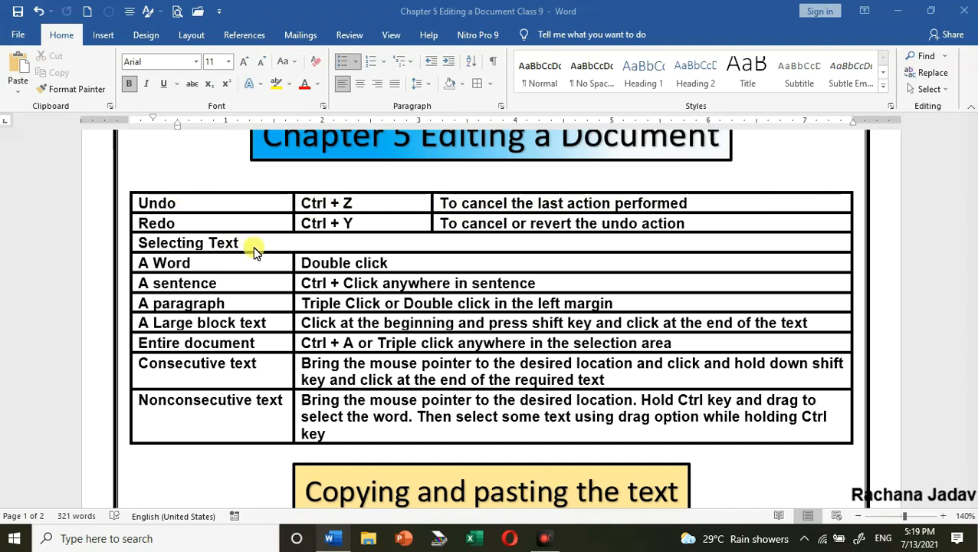
pyautogui.moveTo(302, 203); pyautogui.dragTo(367, 201)
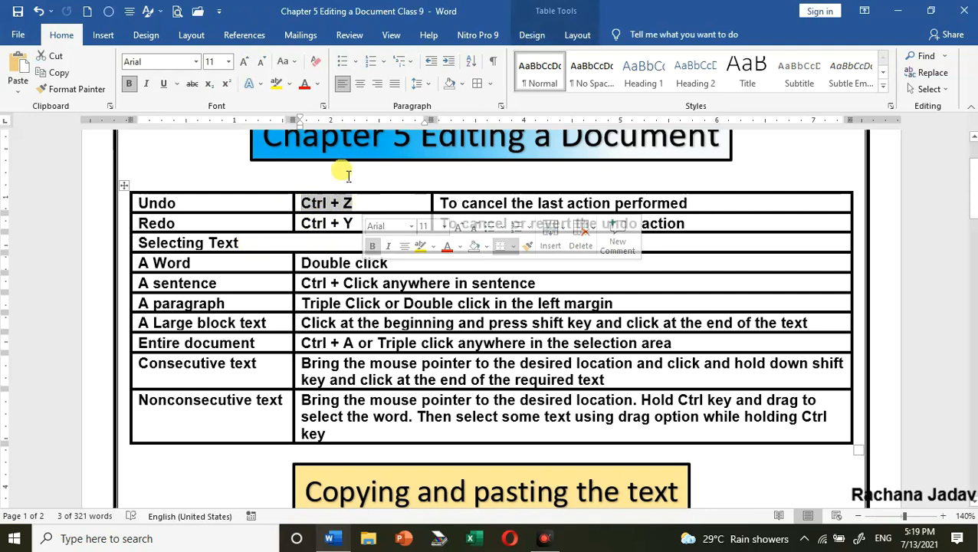
pyautogui.click(303, 85)
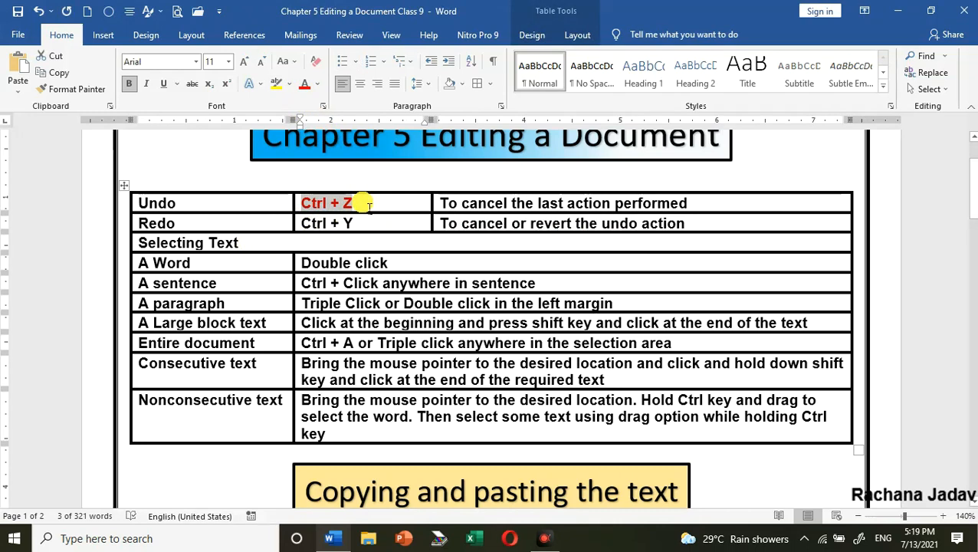
pyautogui.click(40, 14)
pyautogui.click(390, 210)
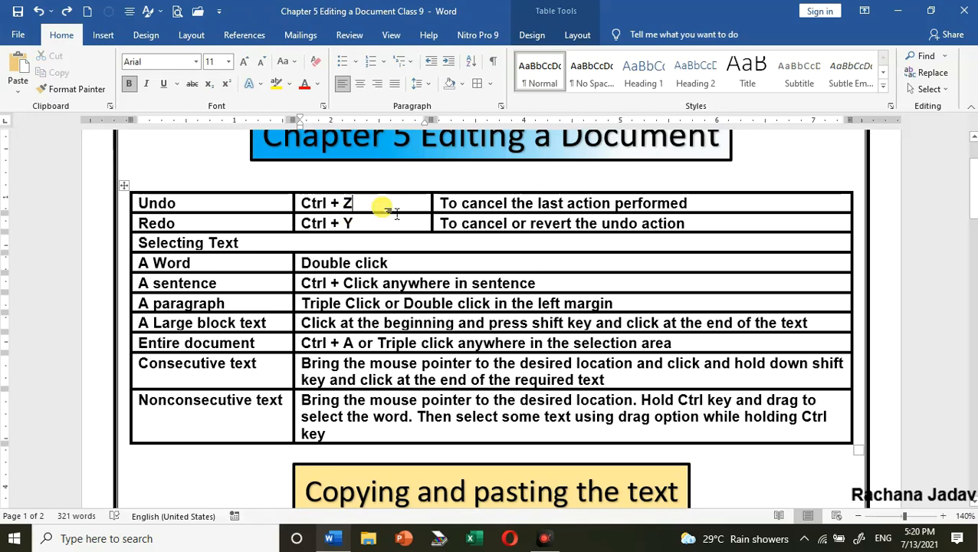
# Apply red font colour to the Undo row's "Ctrl + Z" cell again and revert it
pyautogui.click(299, 204)
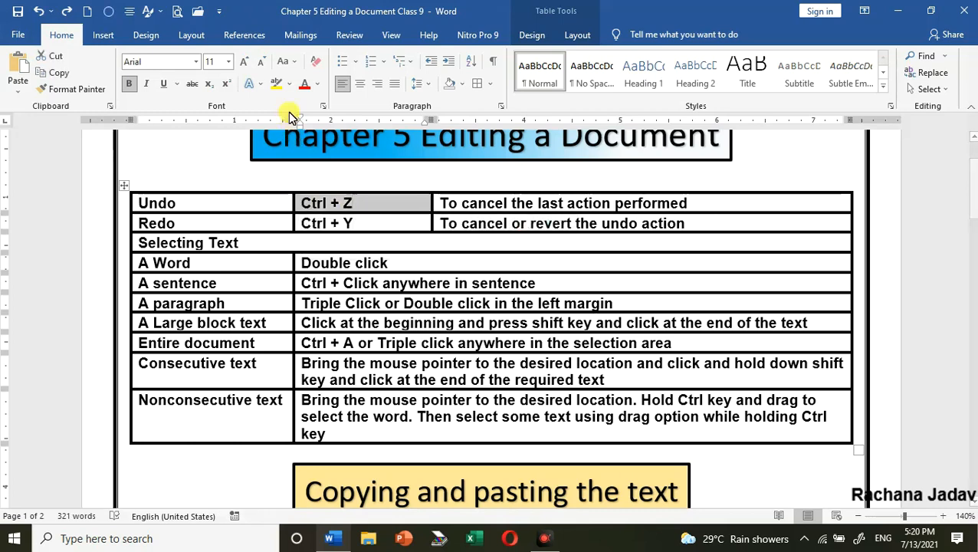
pyautogui.click(305, 84)
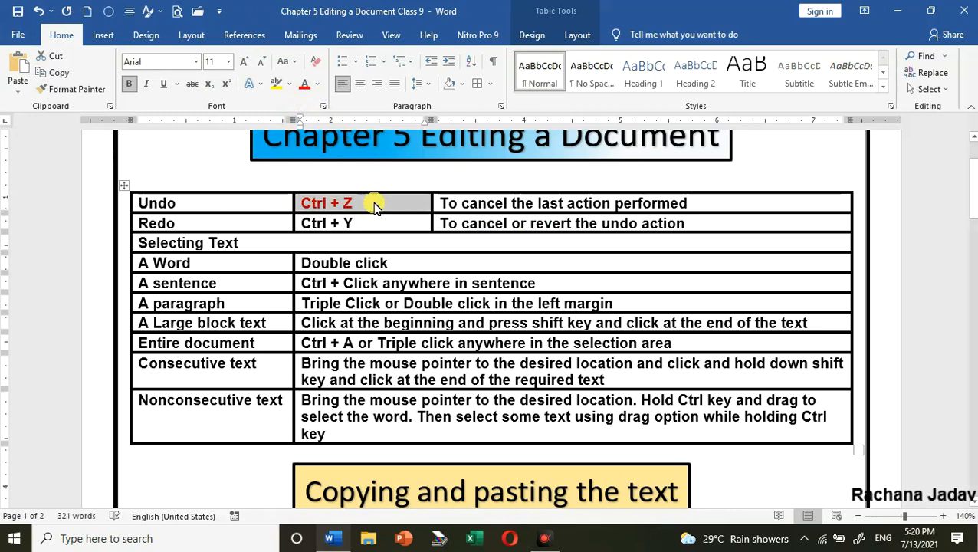
pyautogui.click(376, 206)
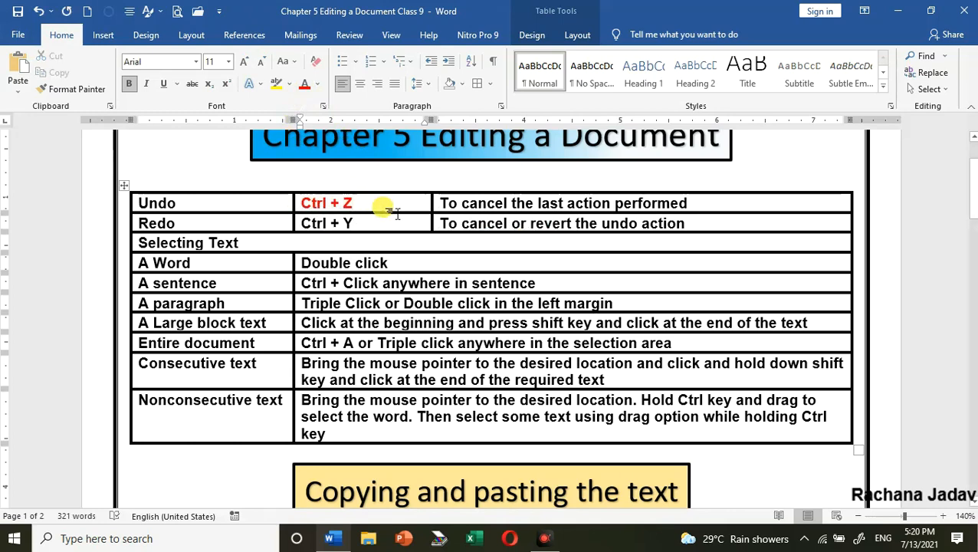
pyautogui.hotkey('ctrl', 'z')
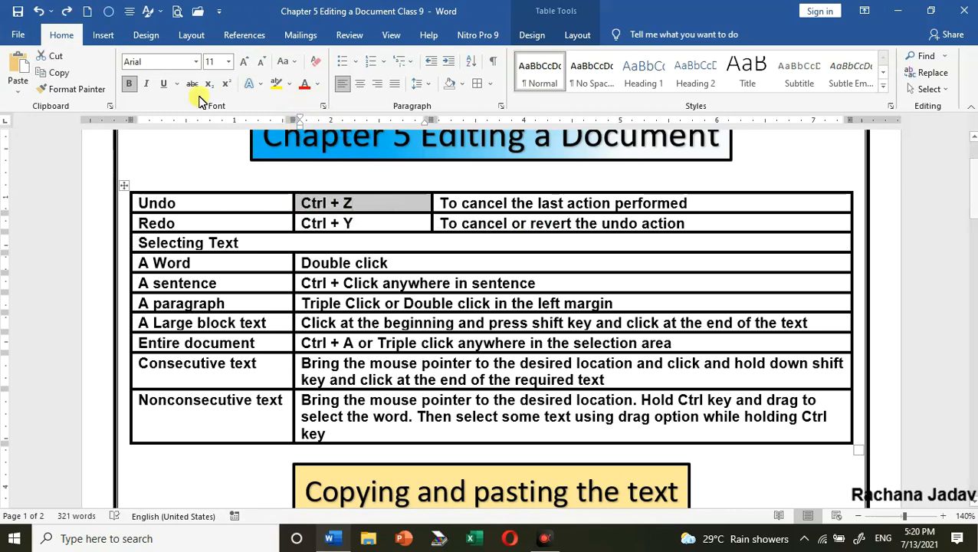
pyautogui.click(357, 220)
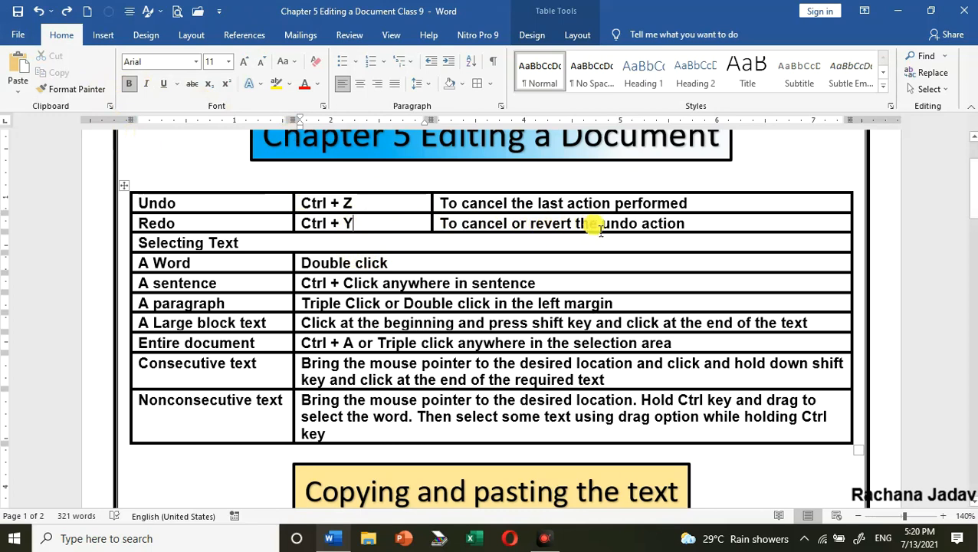
# Make the "Ctrl + Z" text in the Undo row red, undoing and redoing the colour change
pyautogui.click(303, 203)
pyautogui.click(304, 84)
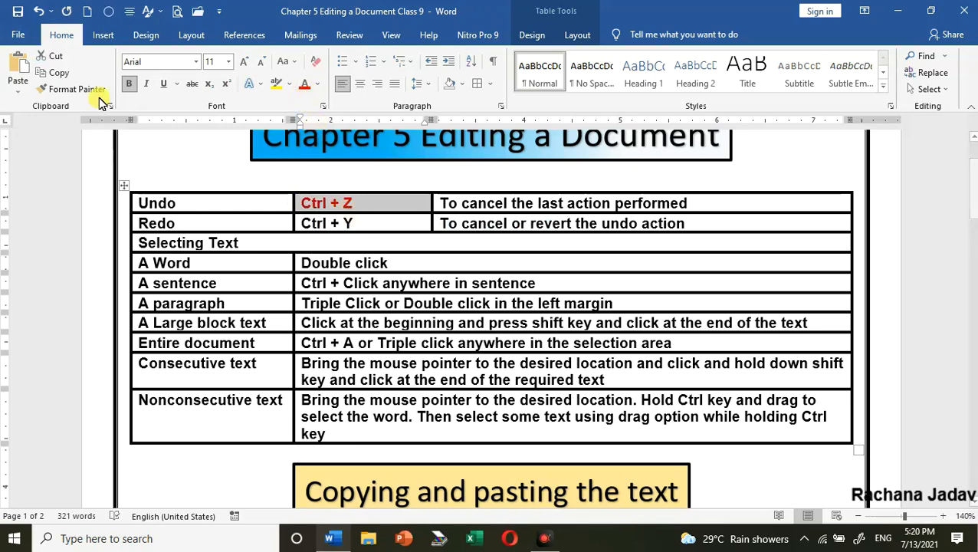
pyautogui.click(39, 11)
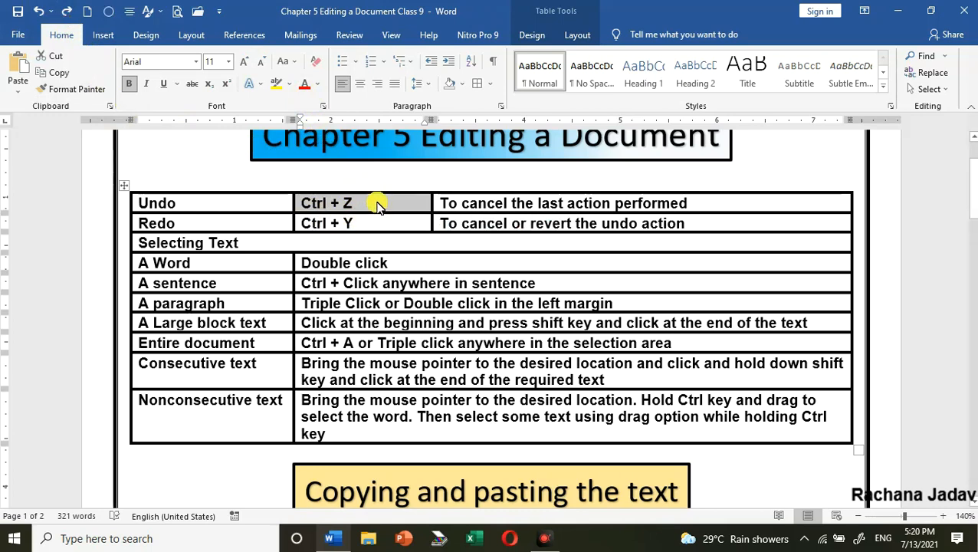
pyautogui.click(67, 13)
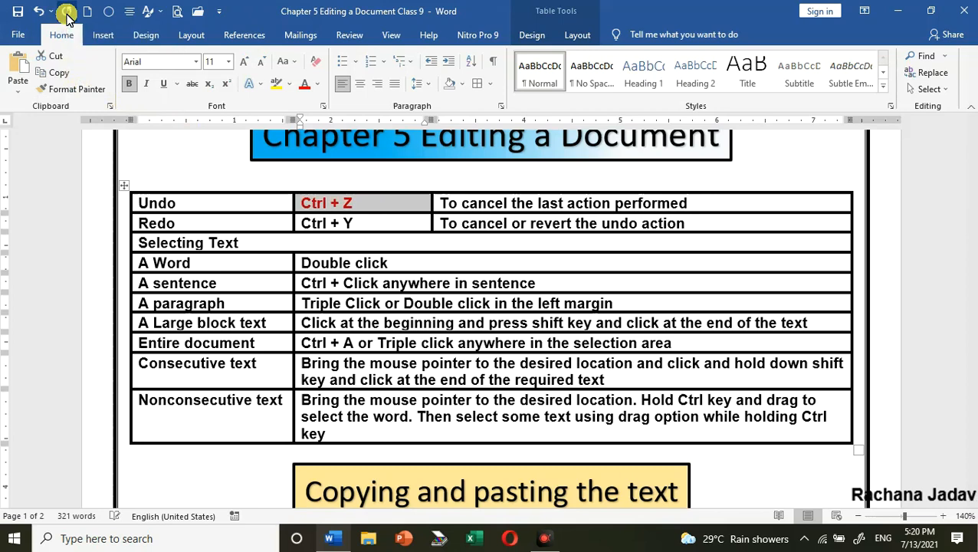
pyautogui.click(370, 206)
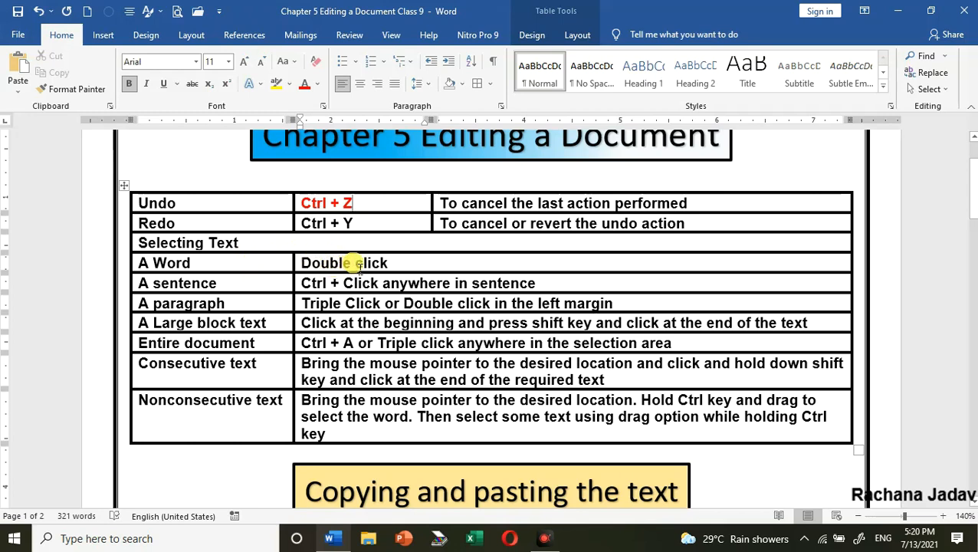
# Select the single word "Word" in the "A Word" row of the table
pyautogui.scroll(-3, 361, 261)
pyautogui.scroll(3, 349, 218)
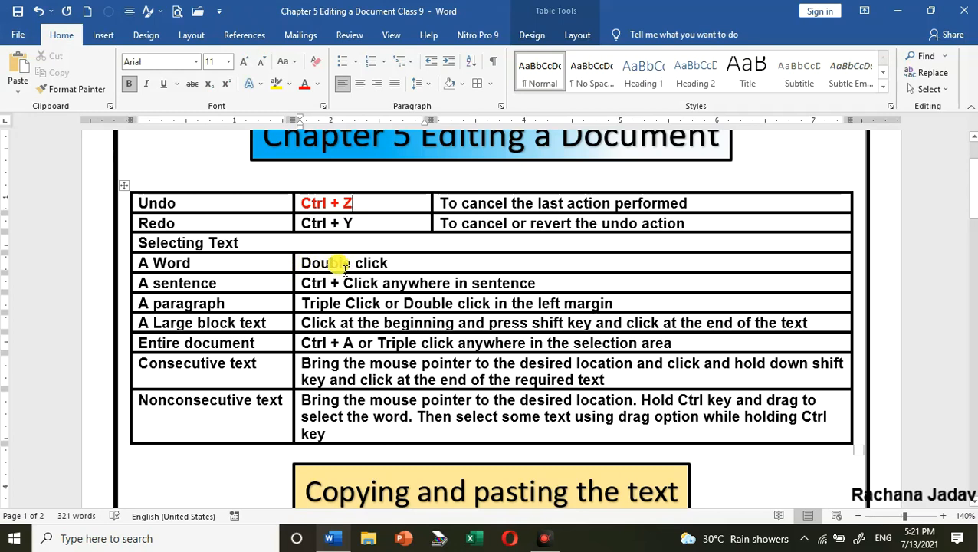
pyautogui.doubleClick(165, 262)
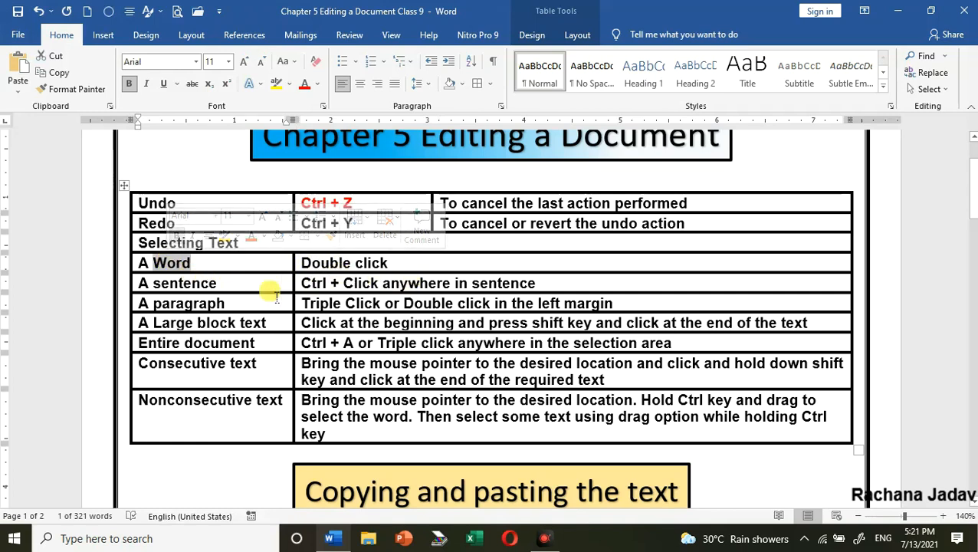
# Select the whole sentence "Ctrl + Click anywhere in sentence" in the "A sentence" row, and clear the selection
pyautogui.click(422, 284)
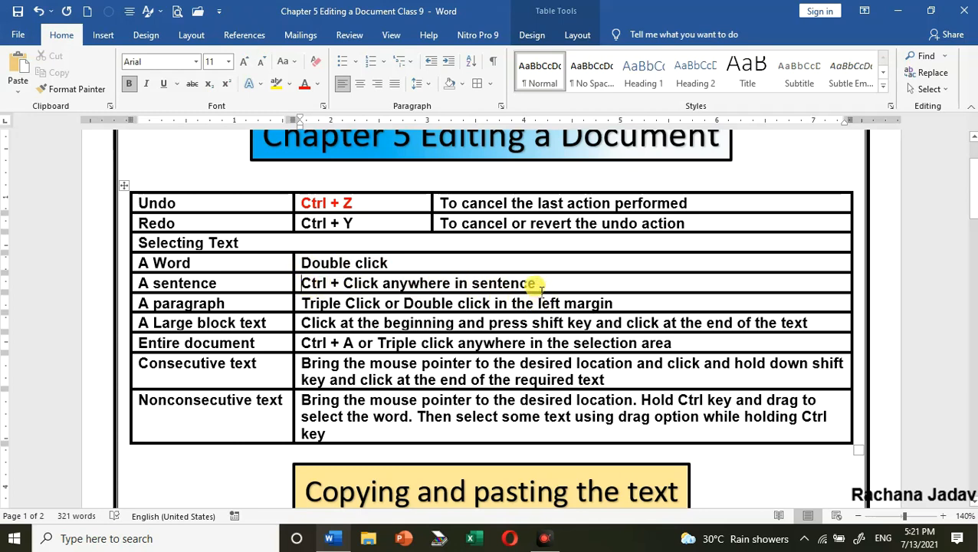
pyautogui.keyDown('ctrl'); pyautogui.click(316, 282); pyautogui.keyUp('ctrl')
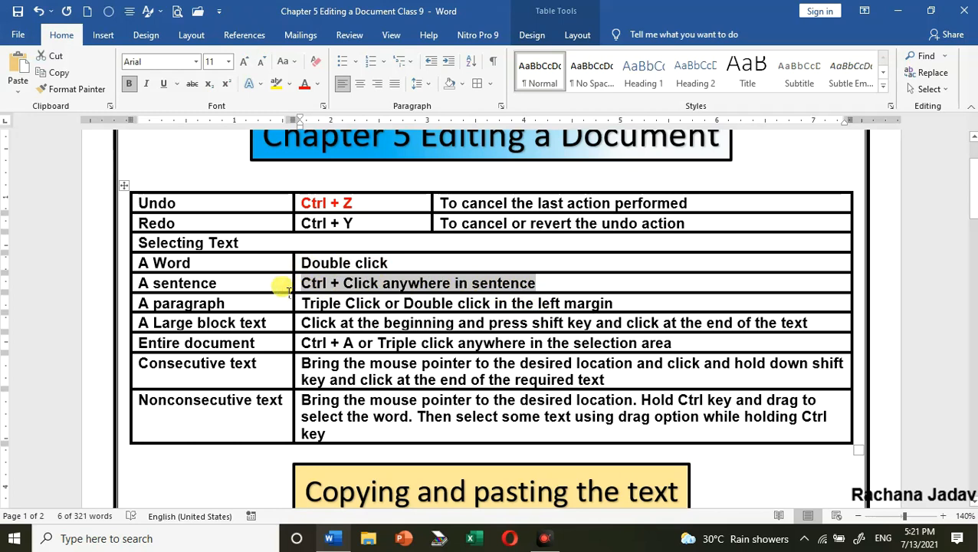
pyautogui.click(328, 303)
# Select the "A sentence" description twice as a range between its beginning and end, clearing the selection each time
pyautogui.click(302, 283)
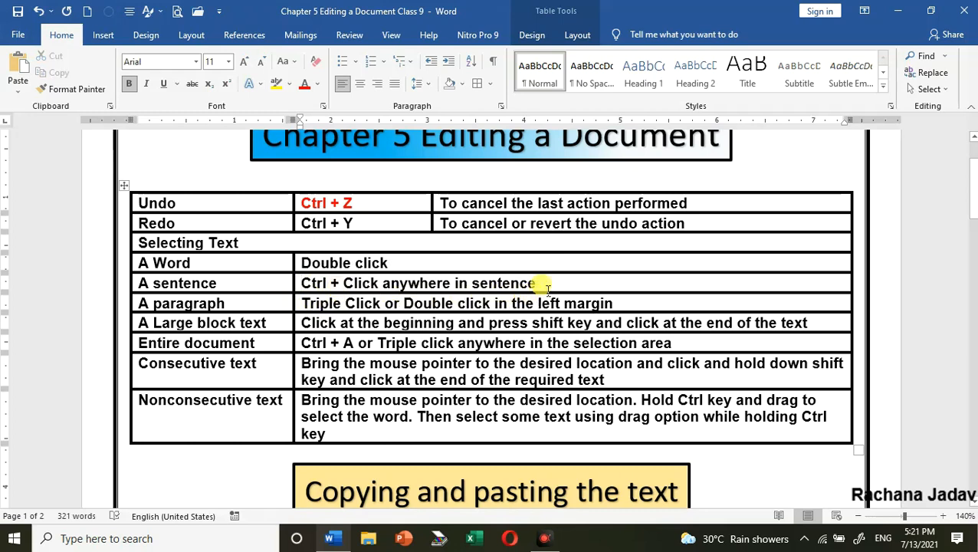
pyautogui.keyDown('ctrl'); pyautogui.click(518, 284); pyautogui.keyUp('ctrl')
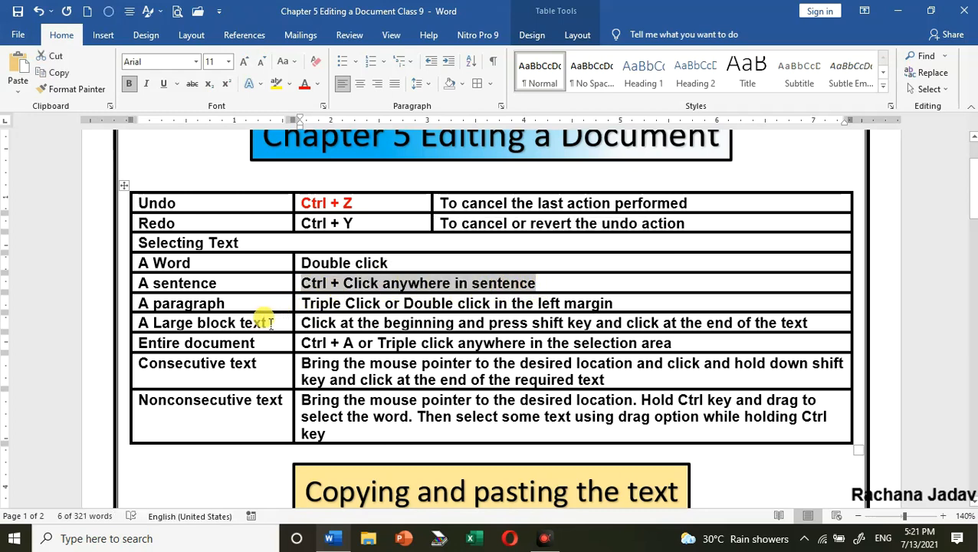
pyautogui.click(220, 304)
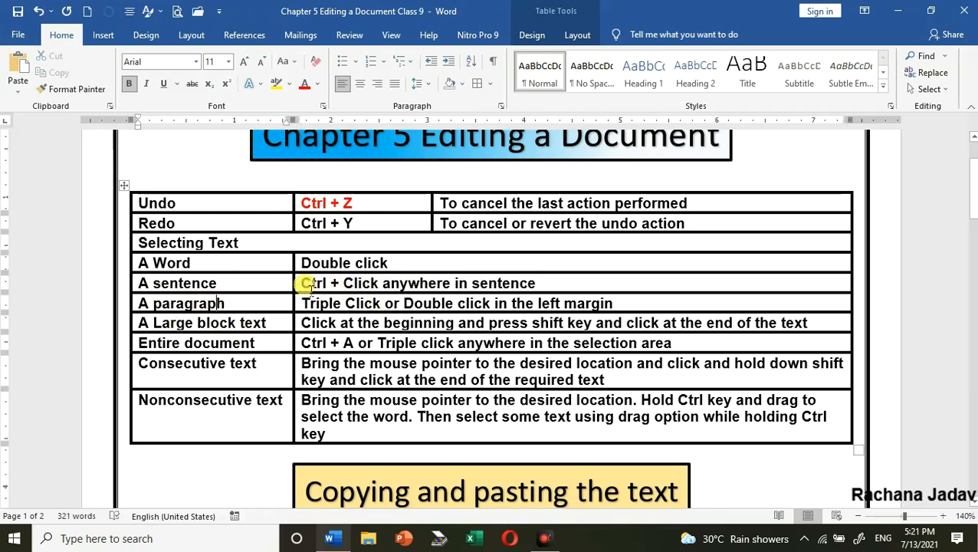
pyautogui.moveTo(307, 283); pyautogui.dragTo(535, 284)
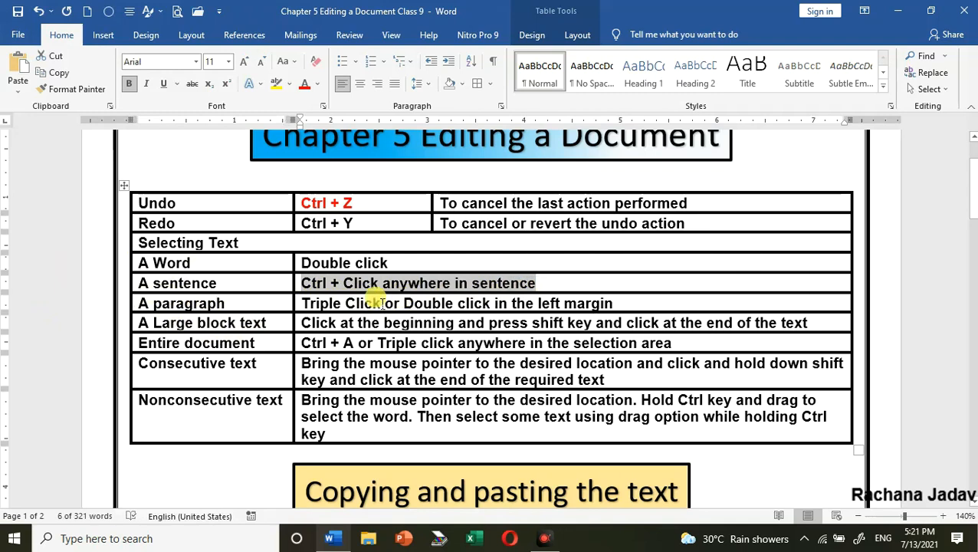
pyautogui.click(307, 284)
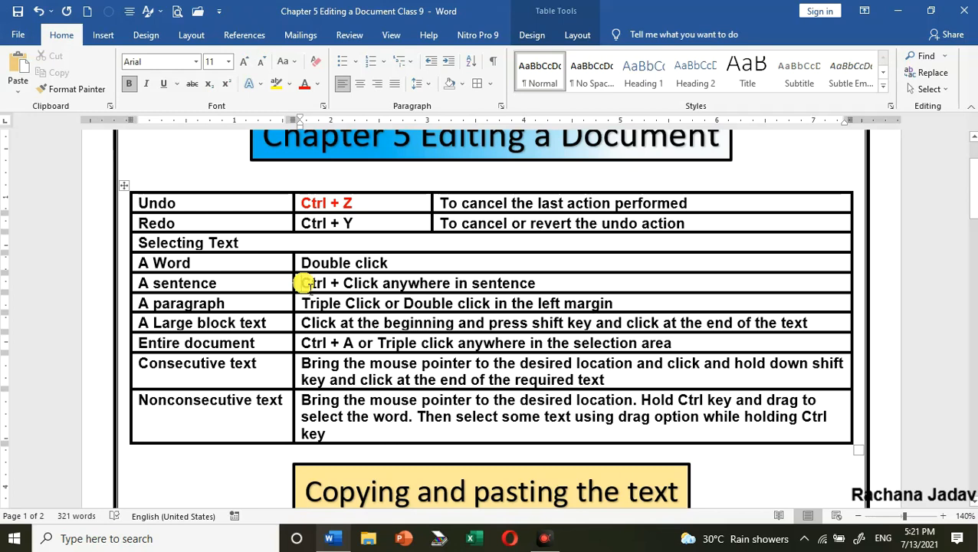
# Extend a selection character by character from the start of the "A sentence" description, and shrink it back to "Ctrl + Click"
pyautogui.hotkey('shift', 'Right')
pyautogui.hotkey('shift', 'Right')
pyautogui.hotkey('shift', 'Right')
pyautogui.hotkey('shift', 'Right')
pyautogui.hotkey('shift', 'Right')
pyautogui.hotkey('shift', 'Right')
pyautogui.hotkey('shift', 'Right')
pyautogui.hotkey('shift', 'Right')
pyautogui.hotkey('shift', 'Right')
pyautogui.hotkey('shift', 'Right')
pyautogui.hotkey('shift', 'Right')
pyautogui.hotkey('shift', 'Right')
pyautogui.hotkey('shift', 'Right')
pyautogui.hotkey('shift', 'Right')
pyautogui.hotkey('shift', 'Right')
pyautogui.hotkey('shift', 'Right')
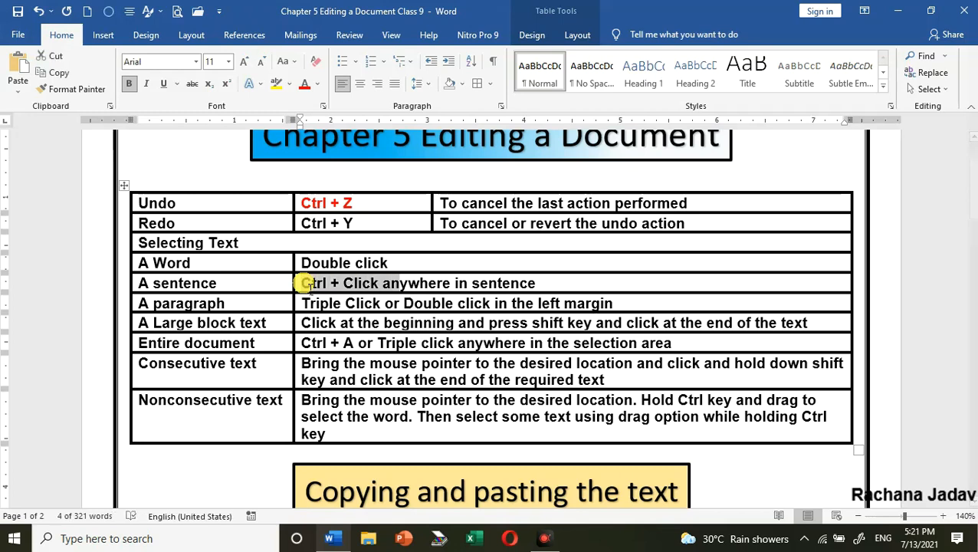
pyautogui.hotkey('shift', 'Right')
pyautogui.hotkey('shift', 'Right')
pyautogui.hotkey('shift', 'Right')
pyautogui.hotkey('shift', 'Right')
pyautogui.hotkey('shift', 'Right')
pyautogui.hotkey('shift', 'Right')
pyautogui.hotkey('shift', 'Right')
pyautogui.hotkey('shift', 'Right')
pyautogui.hotkey('shift', 'Right')
pyautogui.hotkey('shift', 'Right')
pyautogui.hotkey('shift', 'Right')
pyautogui.hotkey('shift', 'Right')
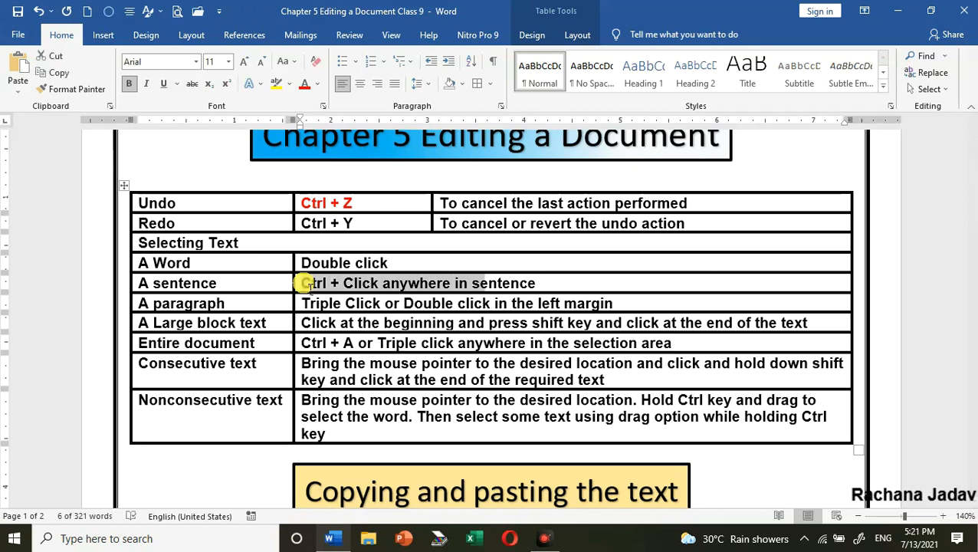
pyautogui.hotkey('shift', 'Left')
pyautogui.hotkey('shift', 'Left')
pyautogui.hotkey('shift', 'Left')
pyautogui.hotkey('shift', 'Left')
pyautogui.hotkey('shift', 'Left')
pyautogui.hotkey('shift', 'Left')
pyautogui.hotkey('shift', 'Left')
pyautogui.hotkey('shift', 'Left')
pyautogui.hotkey('shift', 'Left')
pyautogui.hotkey('shift', 'Left')
pyautogui.hotkey('shift', 'Left')
pyautogui.hotkey('shift', 'Left')
pyautogui.hotkey('shift', 'Left')
pyautogui.hotkey('shift', 'Left')
pyautogui.hotkey('shift', 'Left')
pyautogui.hotkey('shift', 'Left')
pyautogui.hotkey('shift', 'Left')
pyautogui.hotkey('shift', 'Left')
pyautogui.hotkey('shift', 'Left')
pyautogui.hotkey('shift', 'Left')
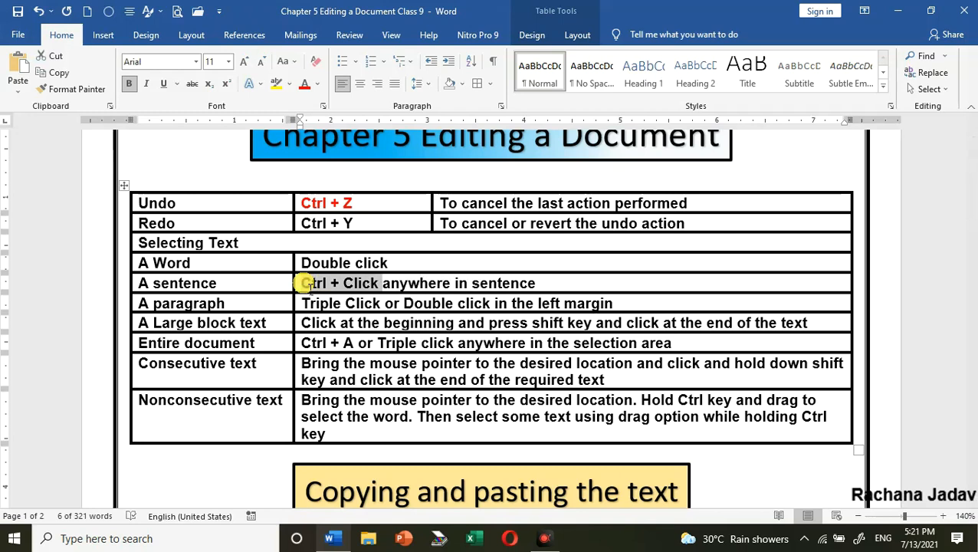
# Extend the selection upward line by line from the "A sentence" row past the Undo row, and clear it
pyautogui.hotkey('shift', 'Up')
pyautogui.hotkey('shift', 'Up')
pyautogui.hotkey('shift', 'Up')
pyautogui.hotkey('shift', 'Up')
pyautogui.hotkey('shift', 'Up')
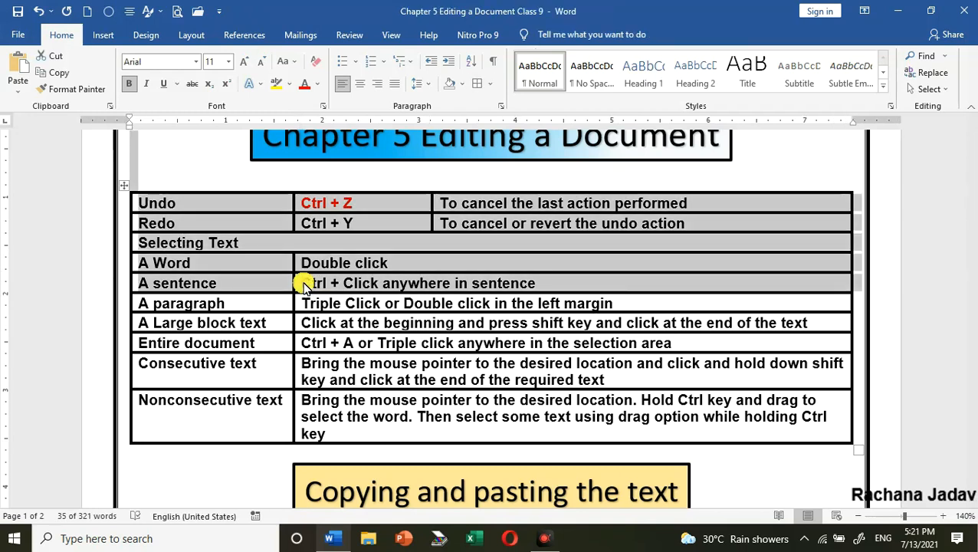
pyautogui.click(247, 303)
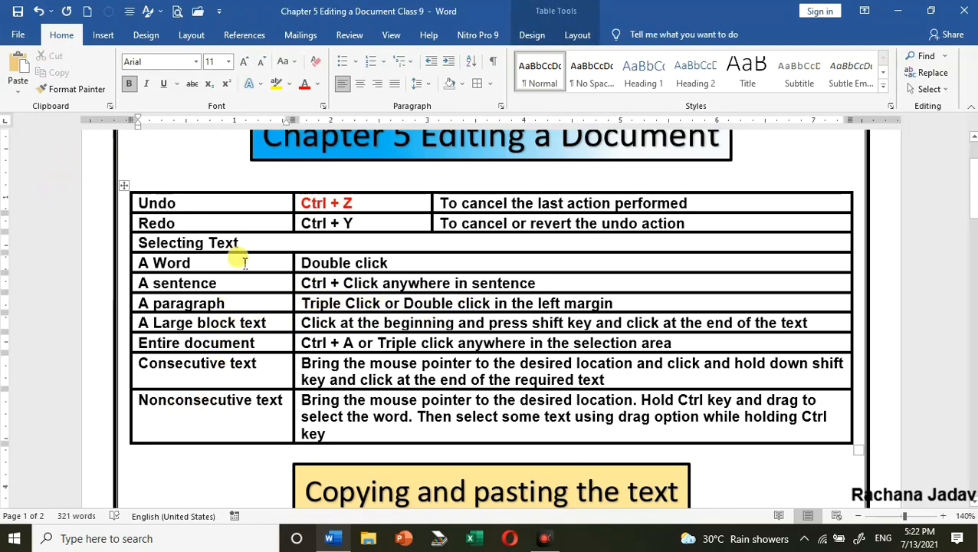
# Select the word "mouse" in the description of the "Nonconsecutive text" row
pyautogui.scroll(-2, 404, 356)
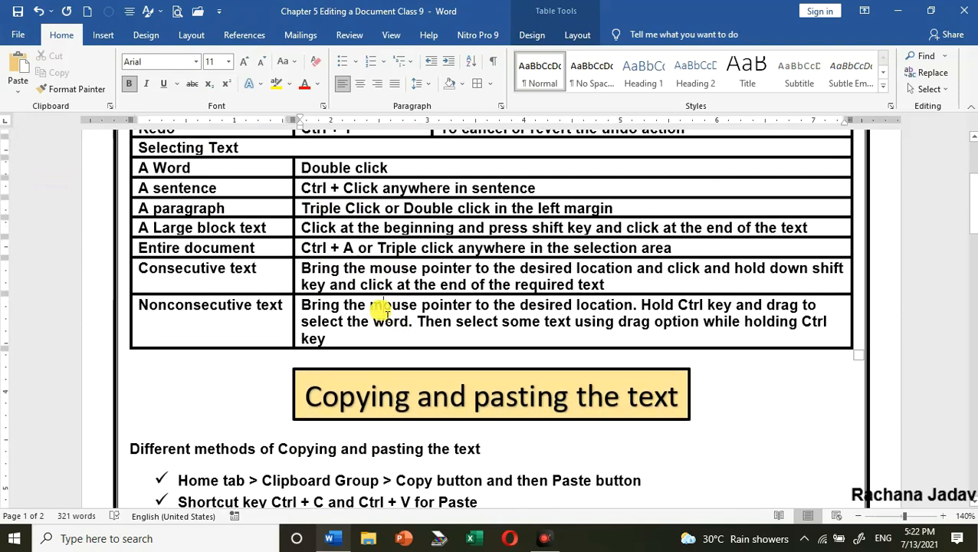
pyautogui.tripleClick(384, 310)
pyautogui.tripleClick(382, 311)
pyautogui.tripleClick(381, 311)
pyautogui.doubleClick(381, 311)
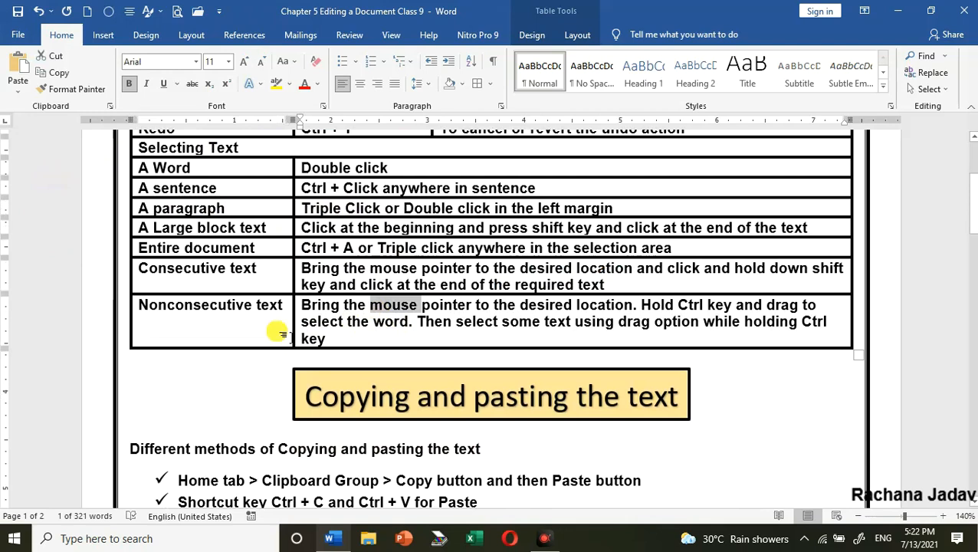
# Select the word "the" before "word" in the "Nonconsecutive text" description, and expand the selection to the whole paragraph
pyautogui.doubleClick(355, 321)
pyautogui.tripleClick(360, 325)
pyautogui.doubleClick(360, 325)
pyautogui.tripleClick(359, 324)
pyautogui.doubleClick(360, 325)
pyautogui.tripleClick(359, 325)
pyautogui.doubleClick(360, 325)
pyautogui.tripleClick(359, 325)
pyautogui.doubleClick(359, 325)
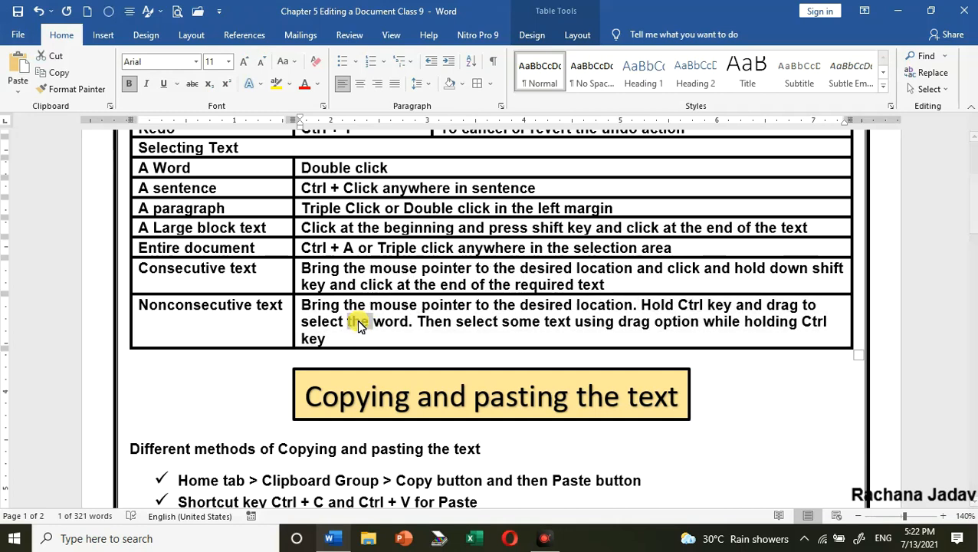
pyautogui.tripleClick(359, 325)
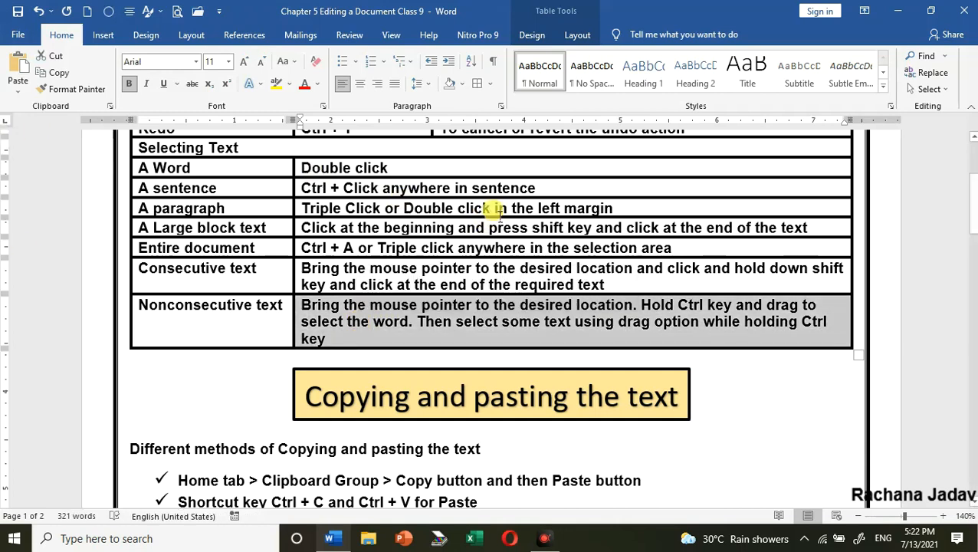
# Select the "Nonconsecutive text" description from the left margin, and reselect it as a block from "Bring" to "key"
pyautogui.click(118, 325)
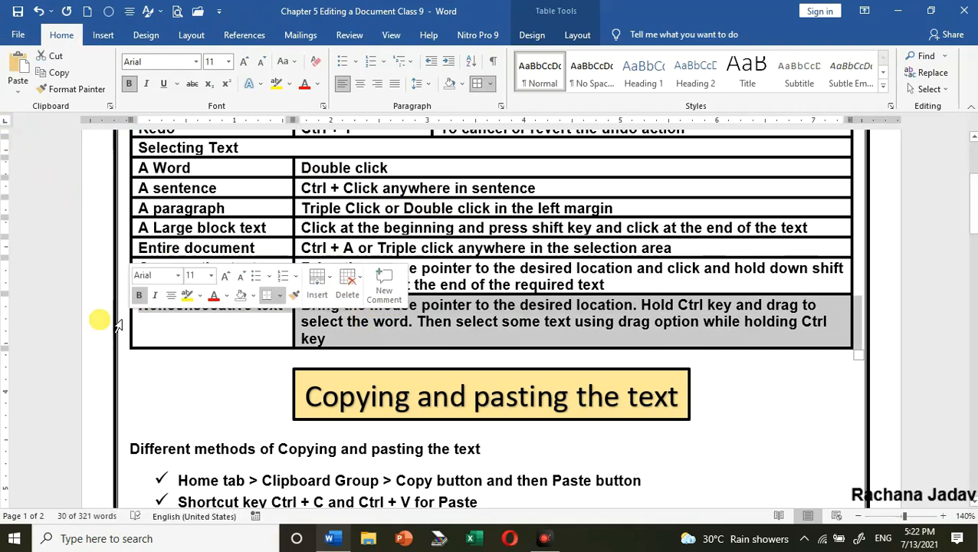
pyautogui.click(372, 345)
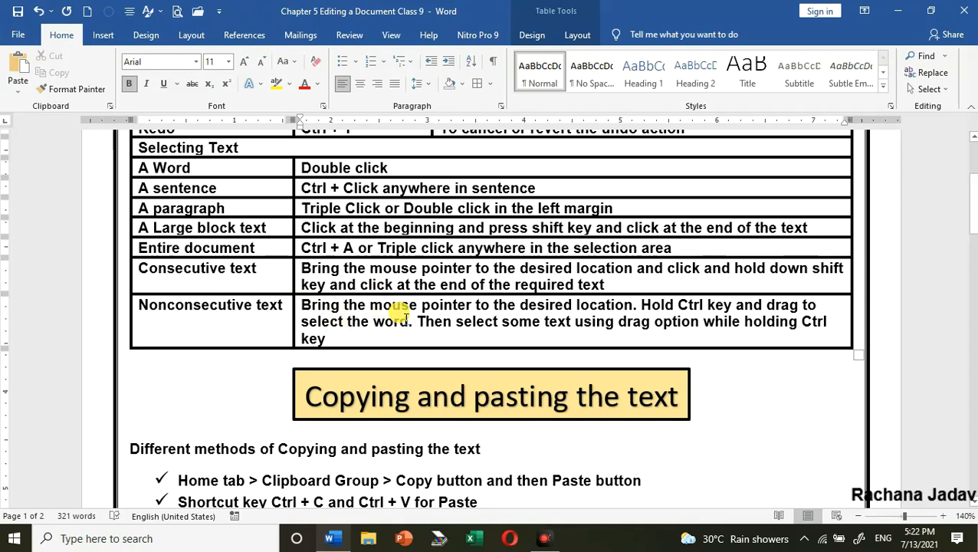
pyautogui.keyDown('shift'); pyautogui.click(338, 338); pyautogui.keyUp('shift')
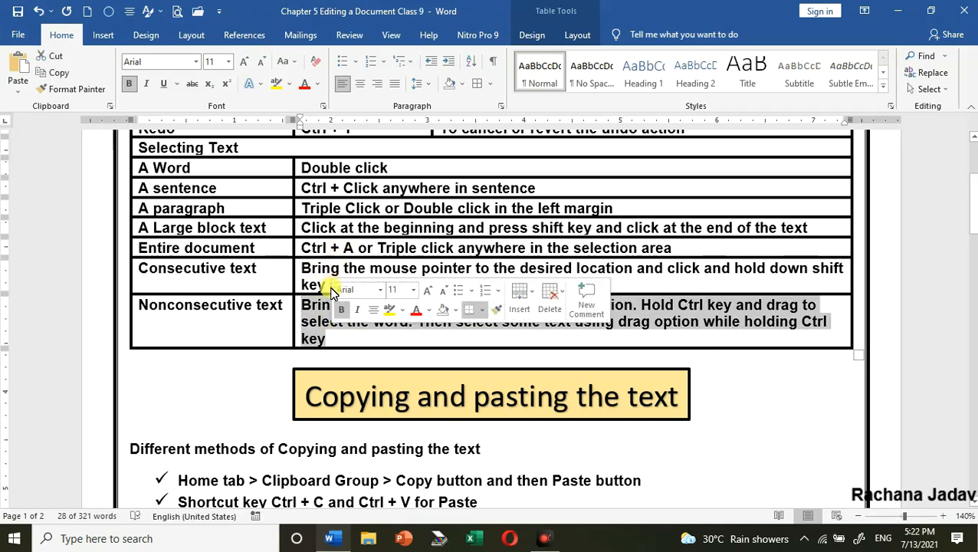
# Reselect the "Nonconsecutive text" description as one block from its first word to its last, and clear the selection
pyautogui.click(305, 306)
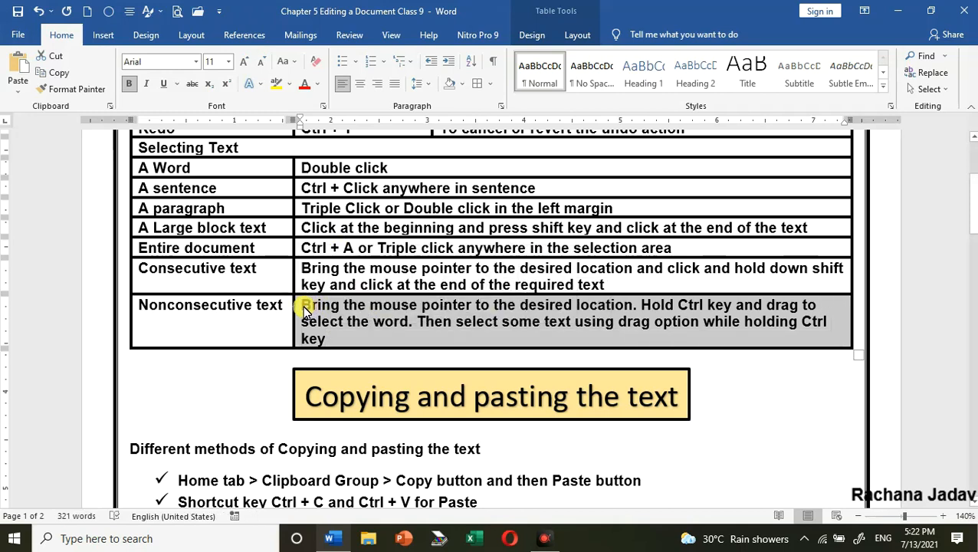
pyautogui.keyDown('shift'); pyautogui.click(337, 342); pyautogui.keyUp('shift')
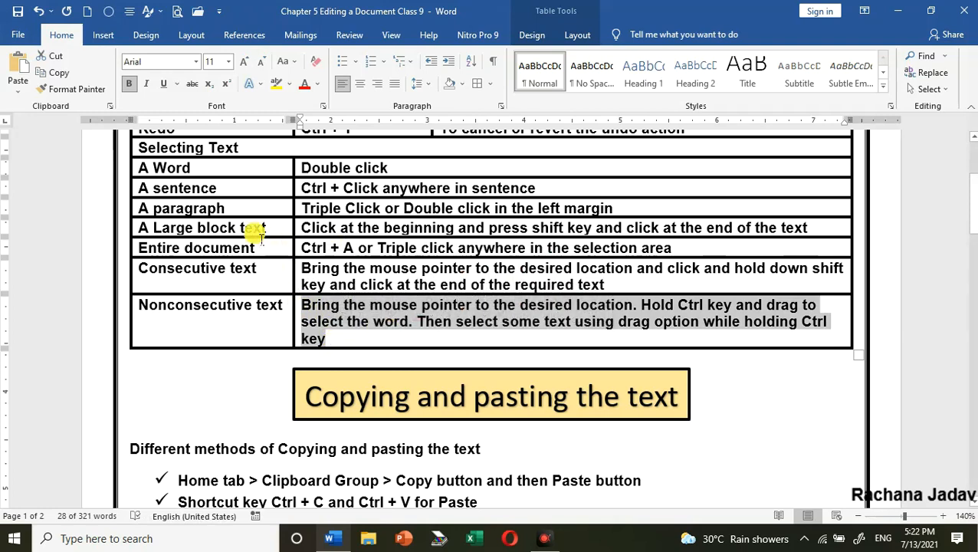
pyautogui.click(368, 268)
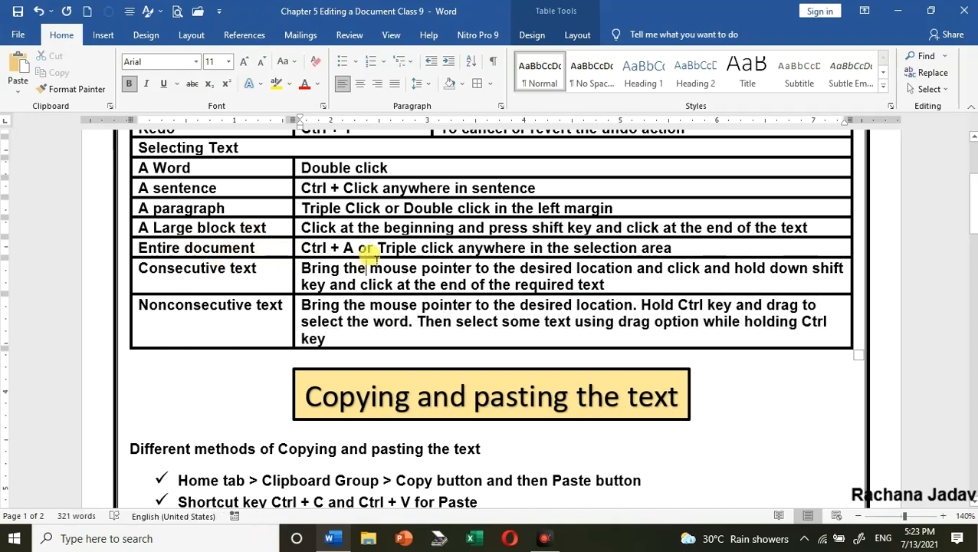
# Select the entire document from the left margin and check that the selection covers both pages
pyautogui.click(60, 154)
pyautogui.tripleClick(60, 157)
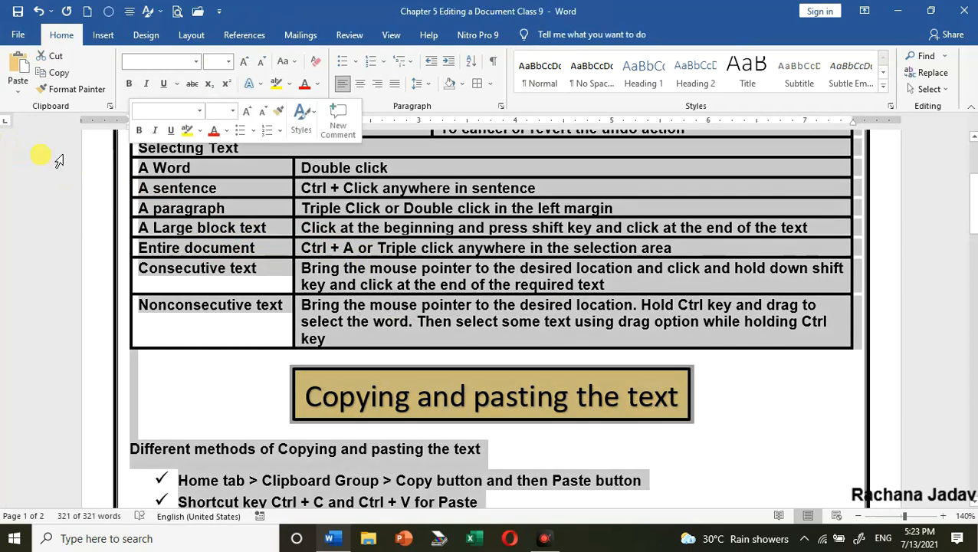
pyautogui.scroll(-1, 479, 357)
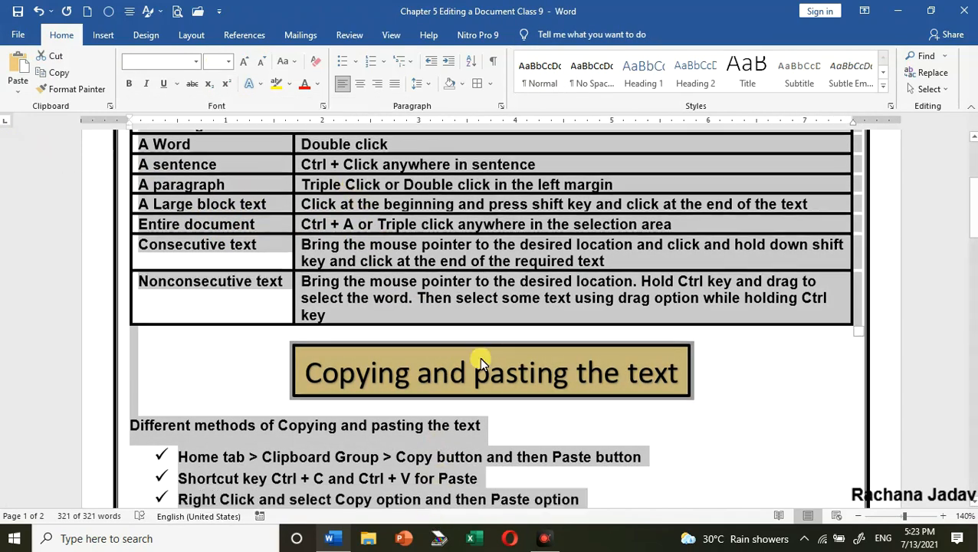
pyautogui.scroll(-15, 479, 357)
pyautogui.scroll(5, 494, 364)
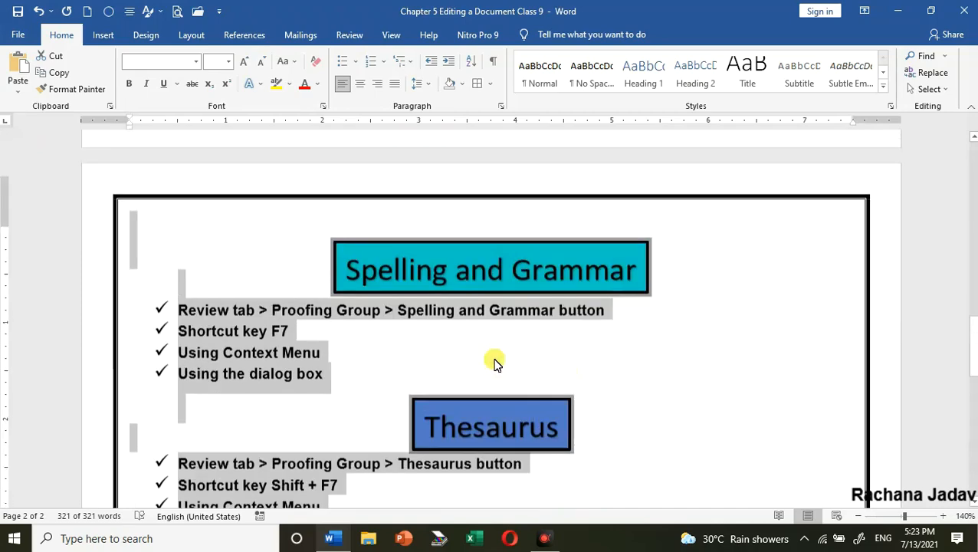
pyautogui.scroll(15, 494, 364)
pyautogui.scroll(-3, 501, 356)
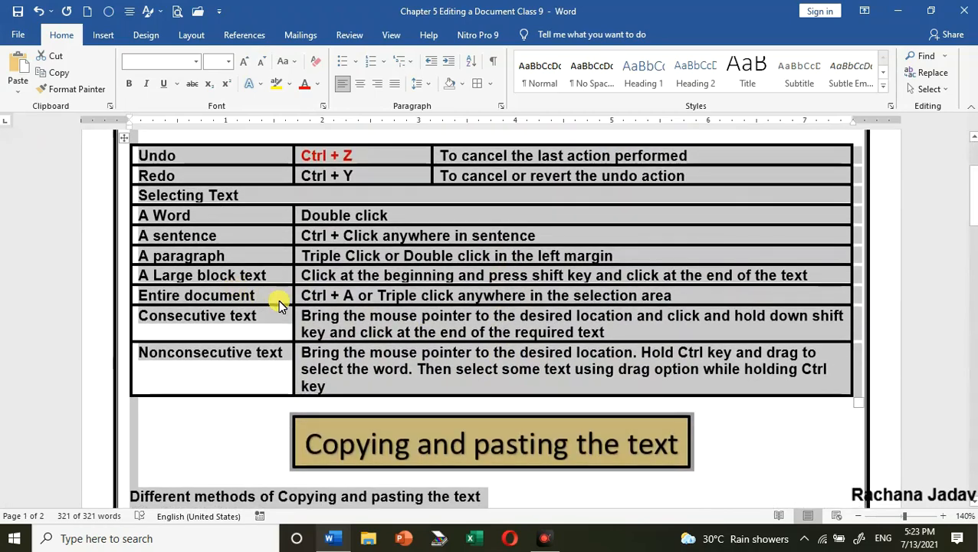
# Clear the selection, select the entire document again from within the "Consecutive text" description, and deselect it
pyautogui.click(397, 312)
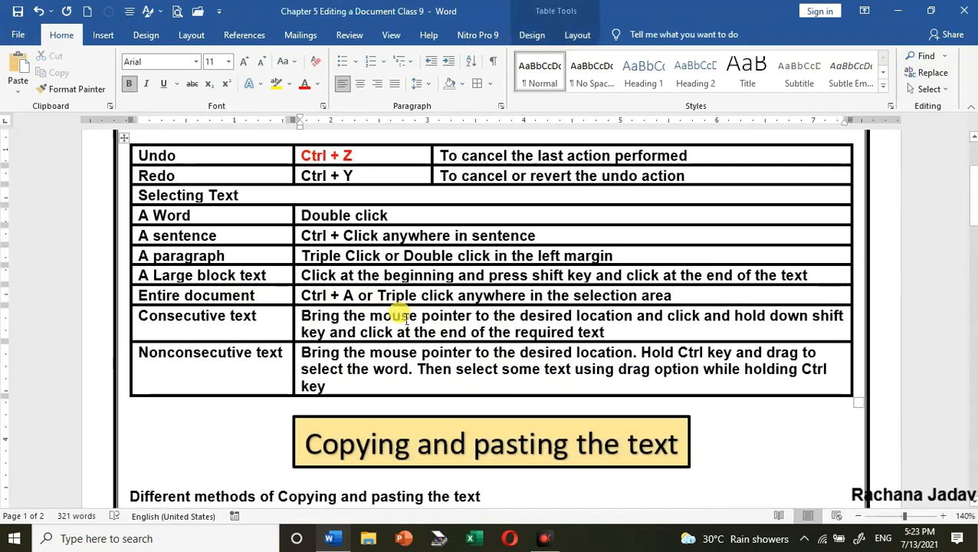
pyautogui.hotkey('ctrl', 'a')
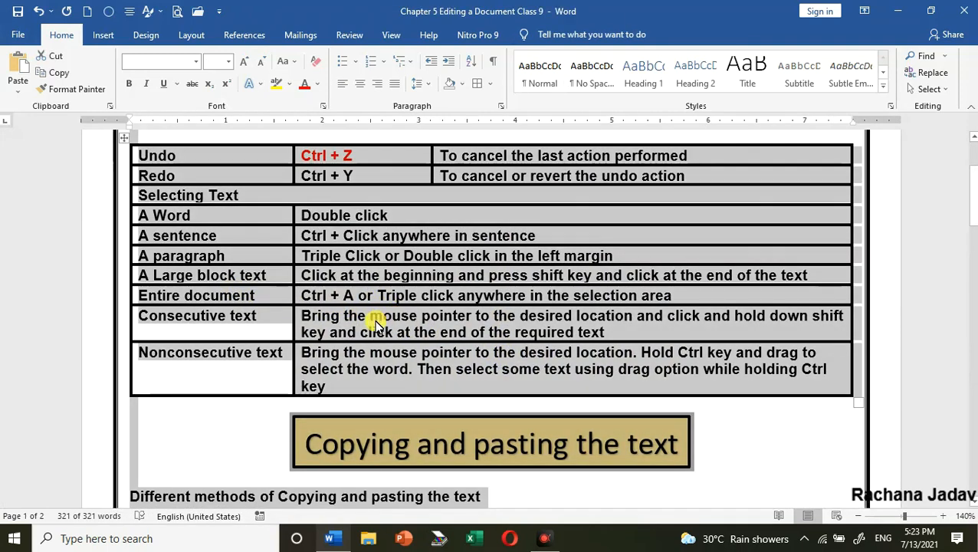
pyautogui.click(376, 322)
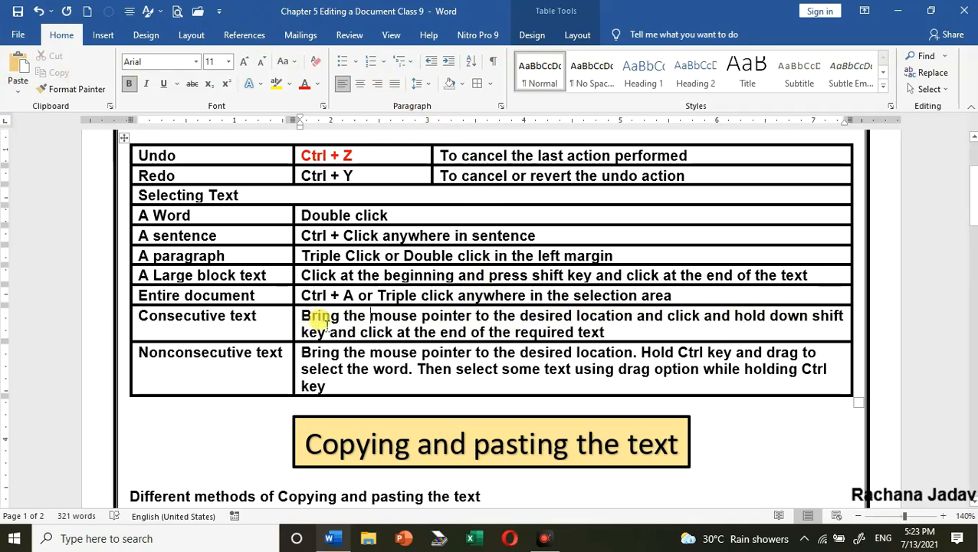
# Select the "Consecutive text" description from "Bring" to "click", reselect it from "the mouse" to "end", and clear the selection
pyautogui.keyDown('shift'); pyautogui.click(393, 328); pyautogui.keyUp('shift')
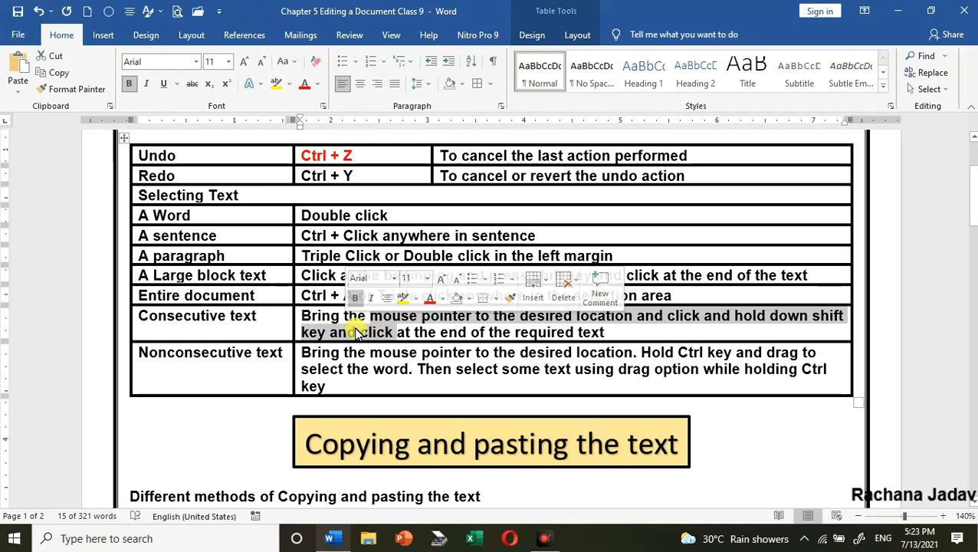
pyautogui.click(406, 320)
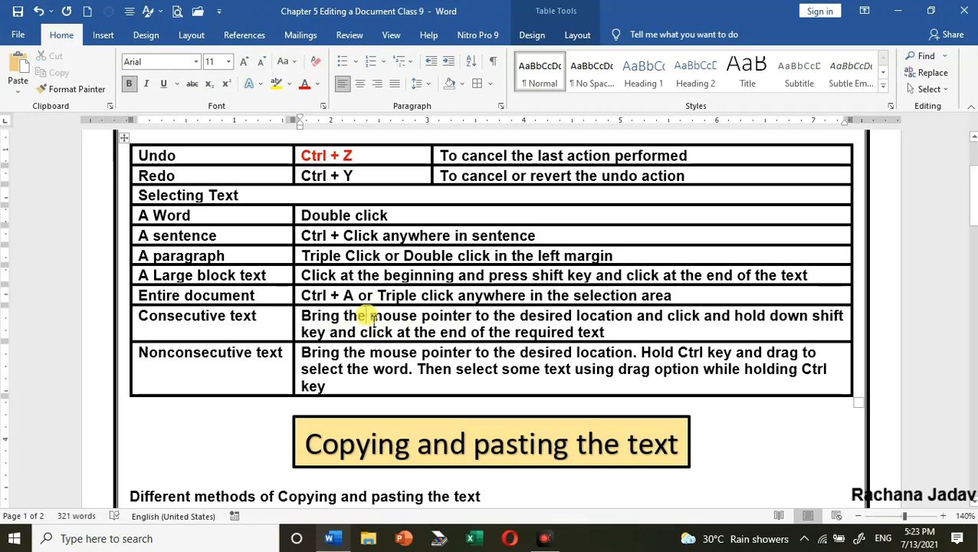
pyautogui.keyDown('shift'); pyautogui.click(463, 332); pyautogui.keyUp('shift')
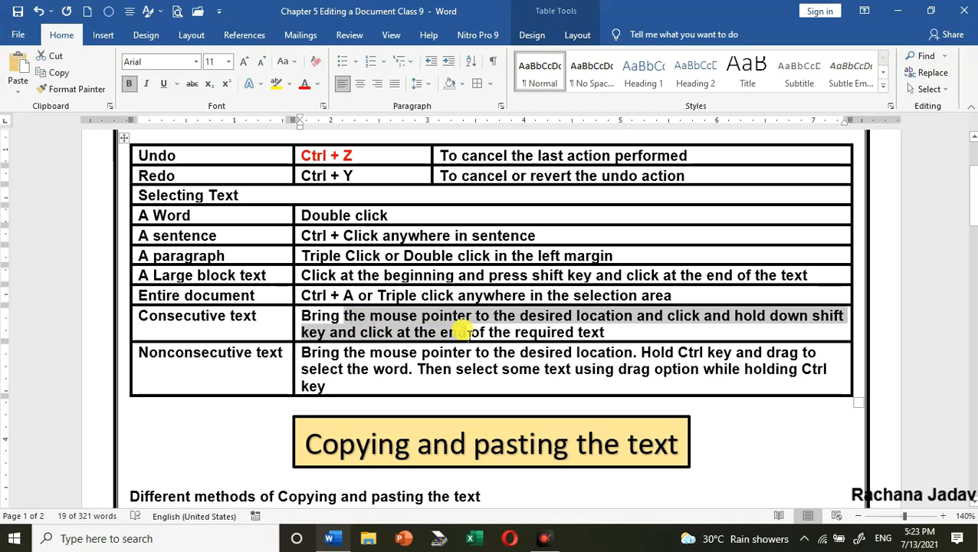
pyautogui.click(349, 331)
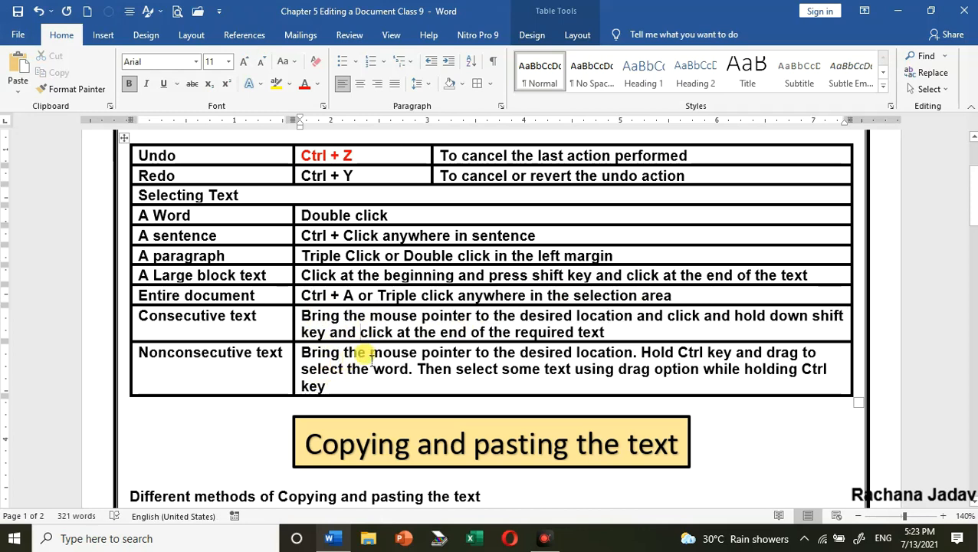
# Select "mouse pointer" and both occurrences of "Ctrl key" together in the "Nonconsecutive text" description, and color them red
pyautogui.moveTo(369, 352); pyautogui.dragTo(450, 350)
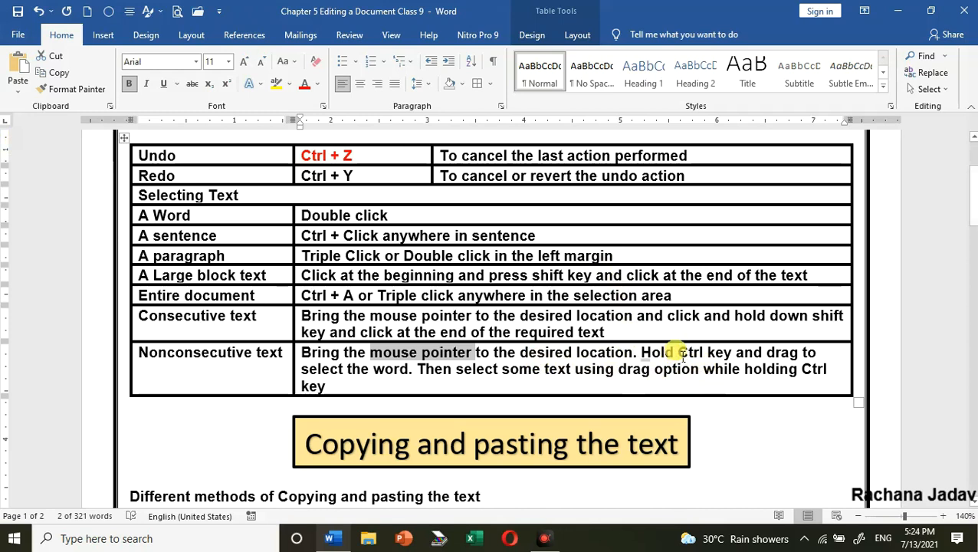
pyautogui.moveTo(682, 353); pyautogui.dragTo(732, 353)
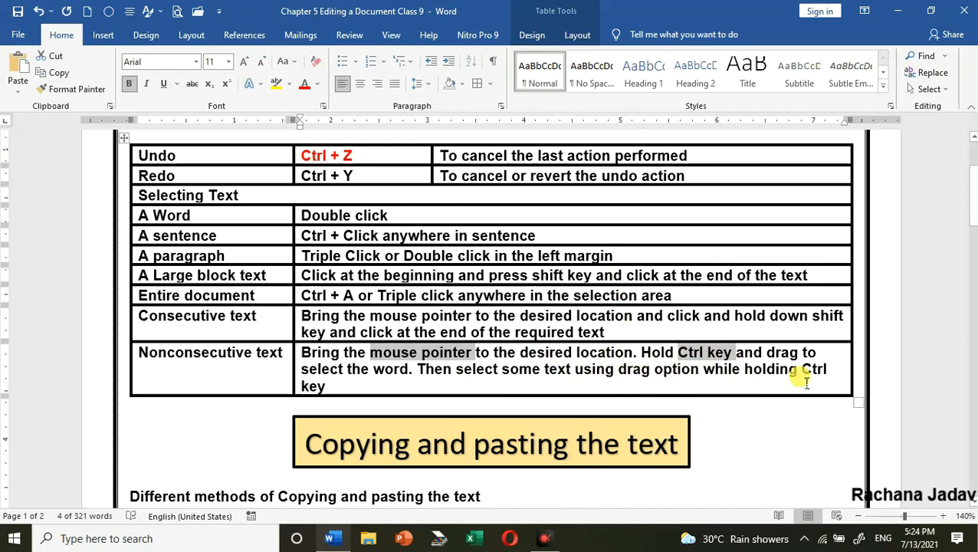
pyautogui.moveTo(802, 369); pyautogui.dragTo(842, 393)
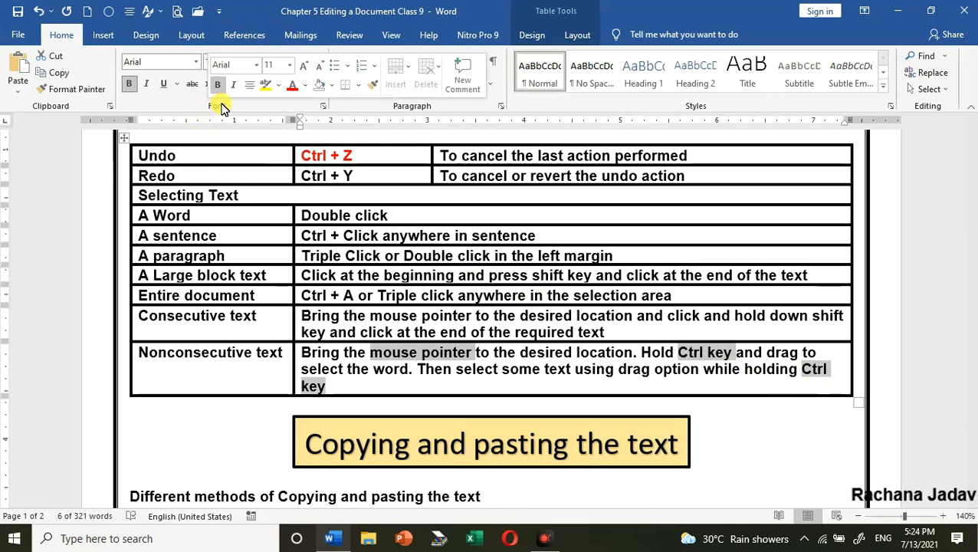
pyautogui.click(292, 85)
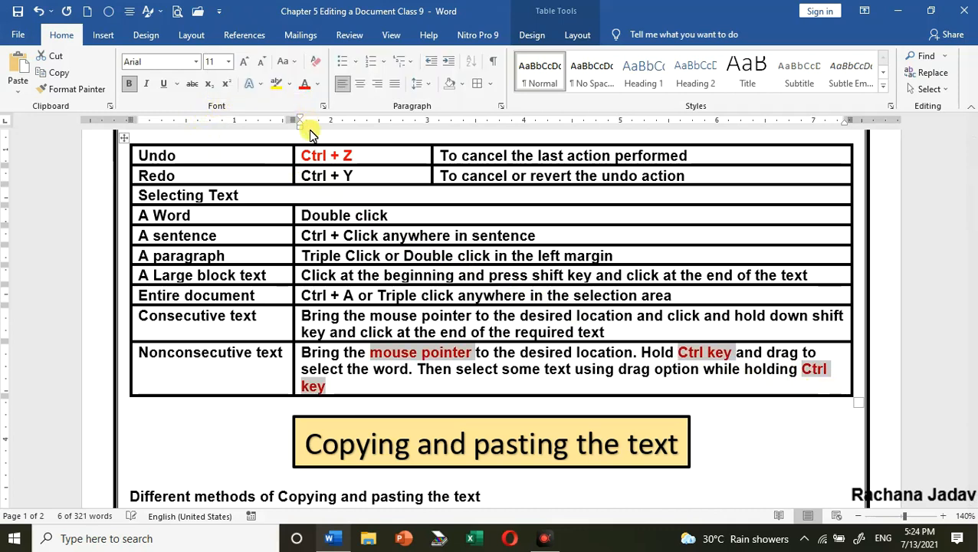
pyautogui.click(396, 381)
# Copy the three bullets under "Different methods of Copying and pasting the text" and paste them over the selected originals
pyautogui.scroll(-5, 404, 322)
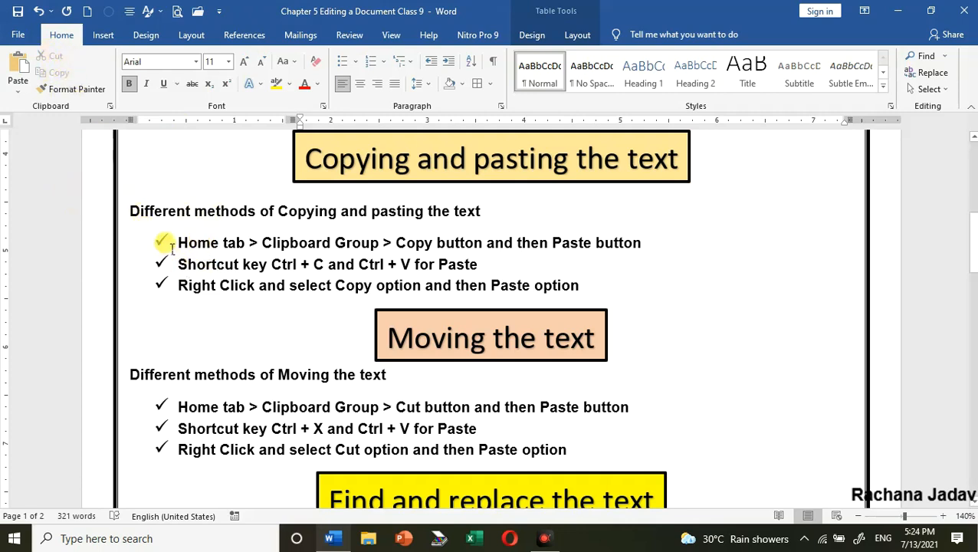
pyautogui.moveTo(179, 243); pyautogui.dragTo(602, 300)
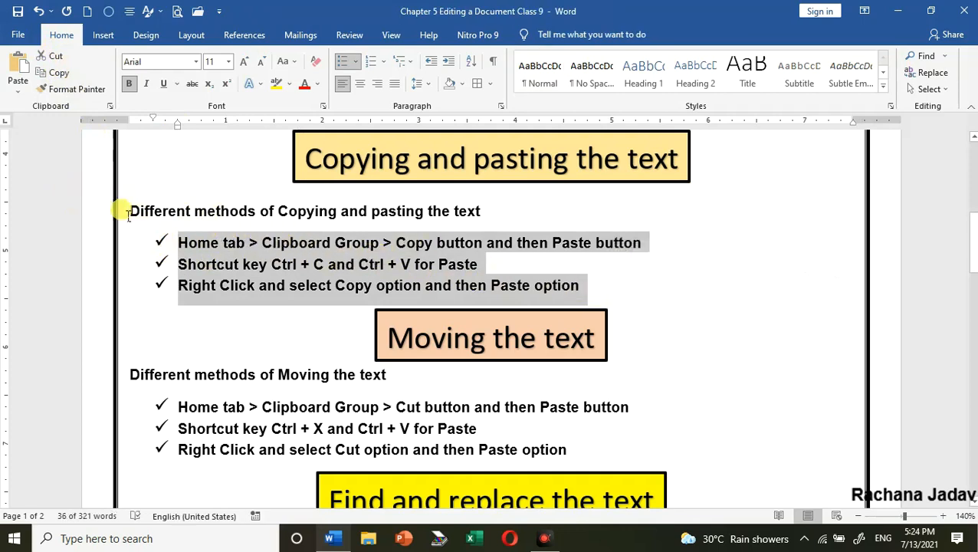
pyautogui.click(59, 73)
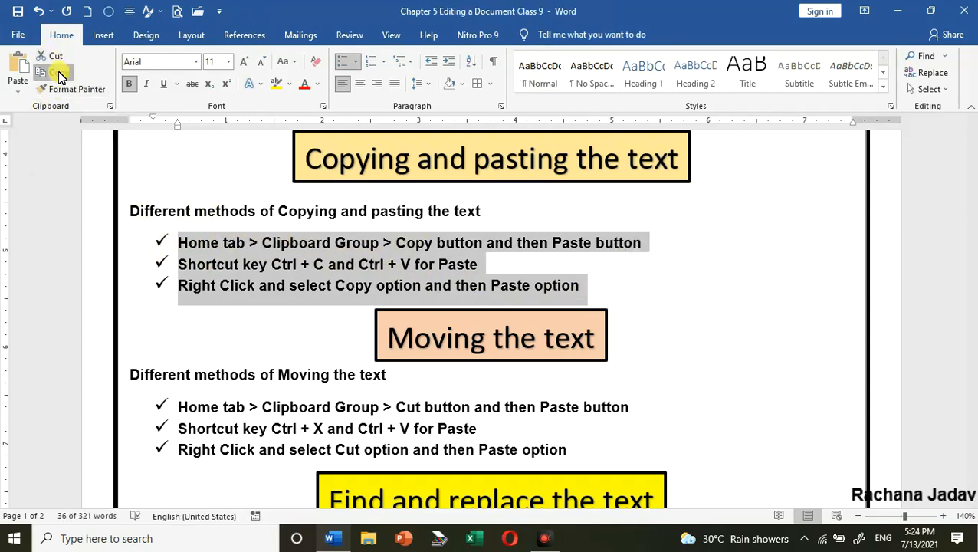
pyautogui.click(23, 92)
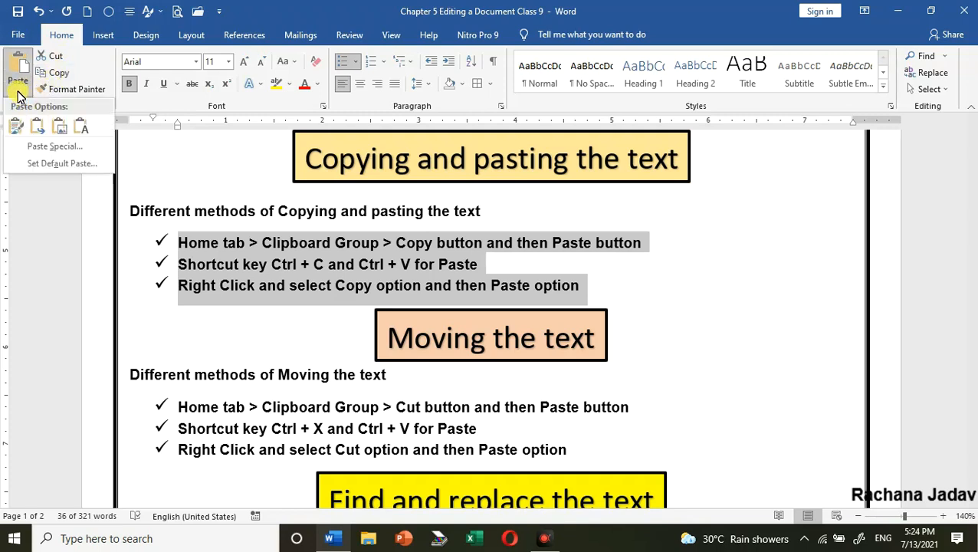
pyautogui.click(16, 70)
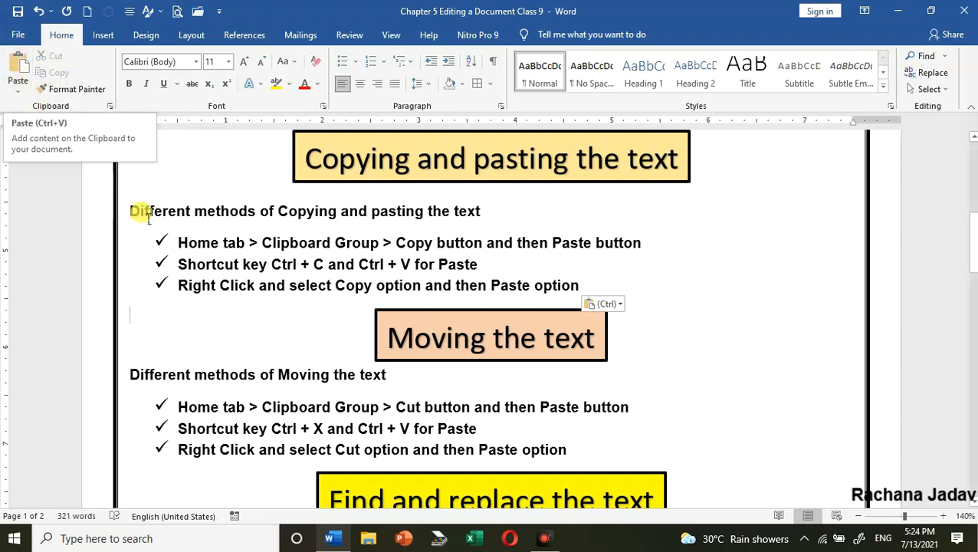
# Paste the copied bullets once more below the copy-and-paste list, above the "Moving the text" heading, and undo that paste
pyautogui.scroll(-5, 498, 262)
pyautogui.scroll(10, 494, 247)
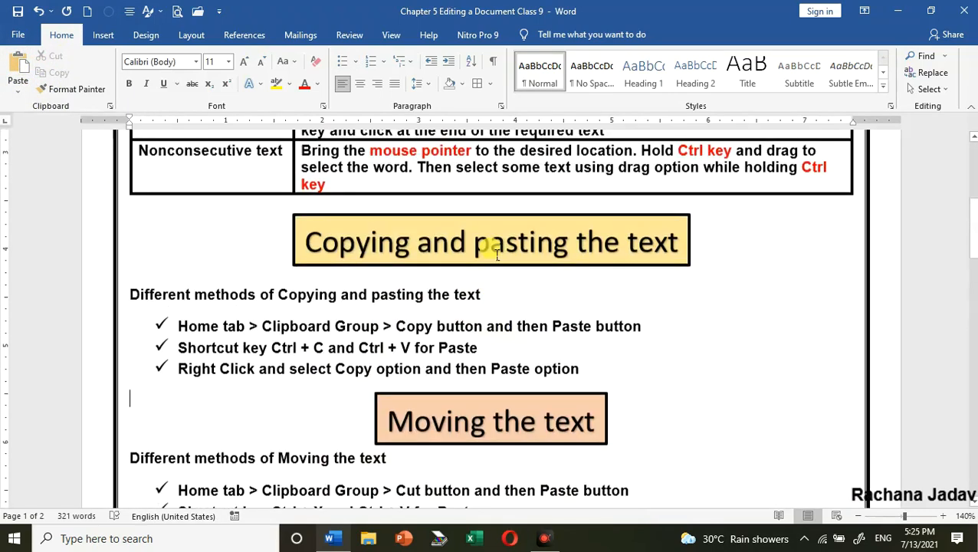
pyautogui.scroll(-5, 492, 247)
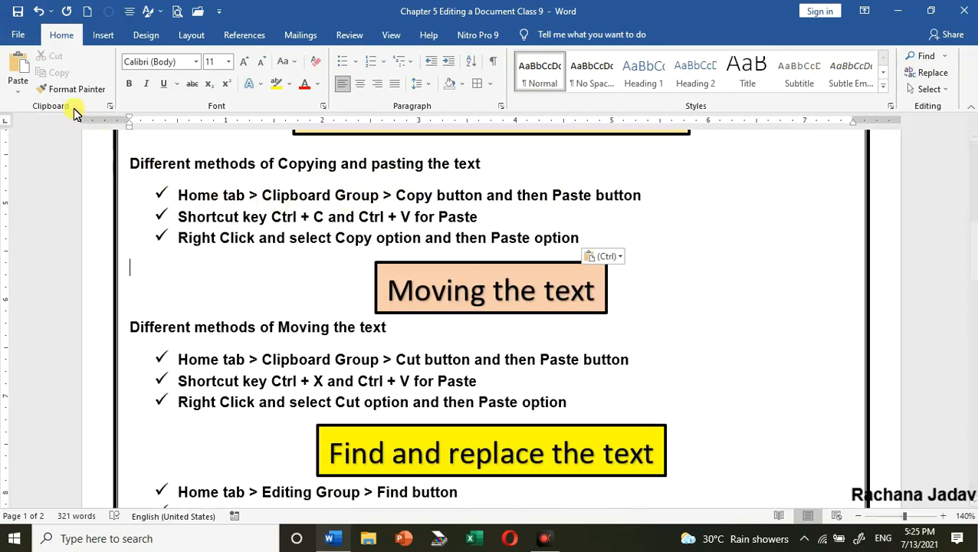
pyautogui.click(16, 74)
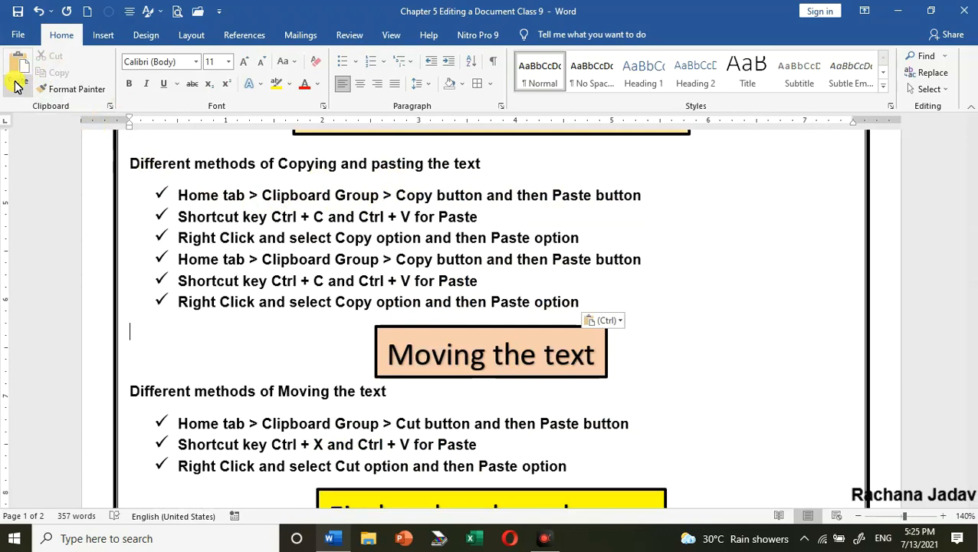
pyautogui.hotkey('ctrl', 'z')
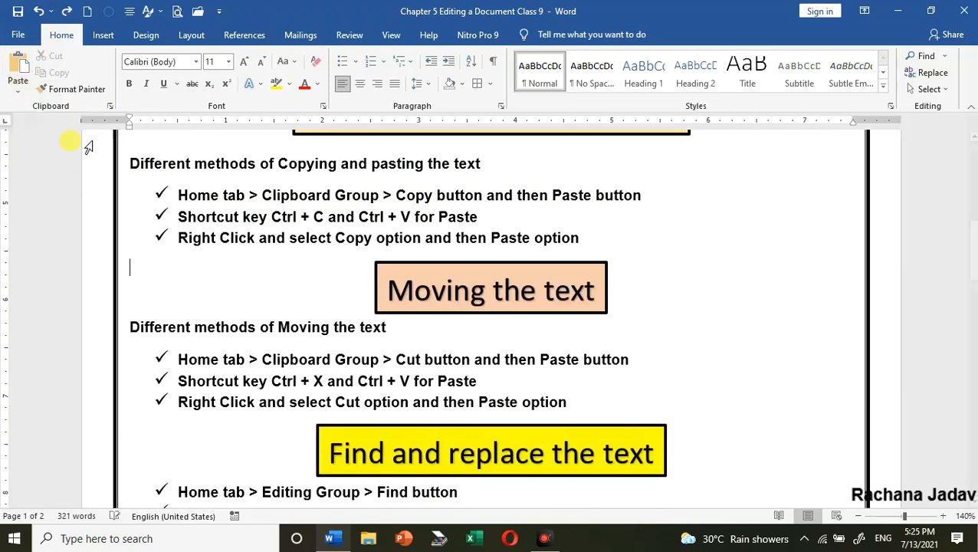
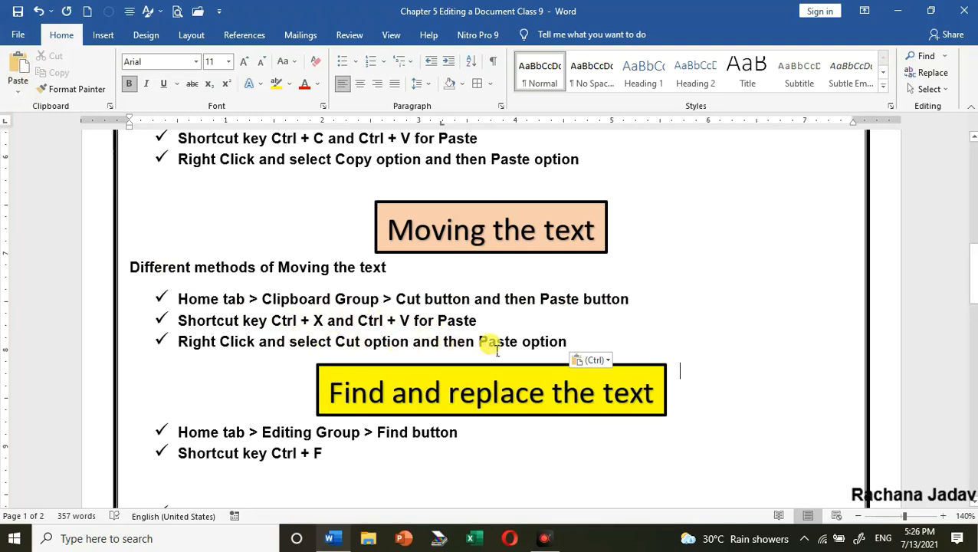
# Delete the duplicated set of three bullets under "Different methods of Copying and pasting the text"
pyautogui.scroll(3, 407, 315)
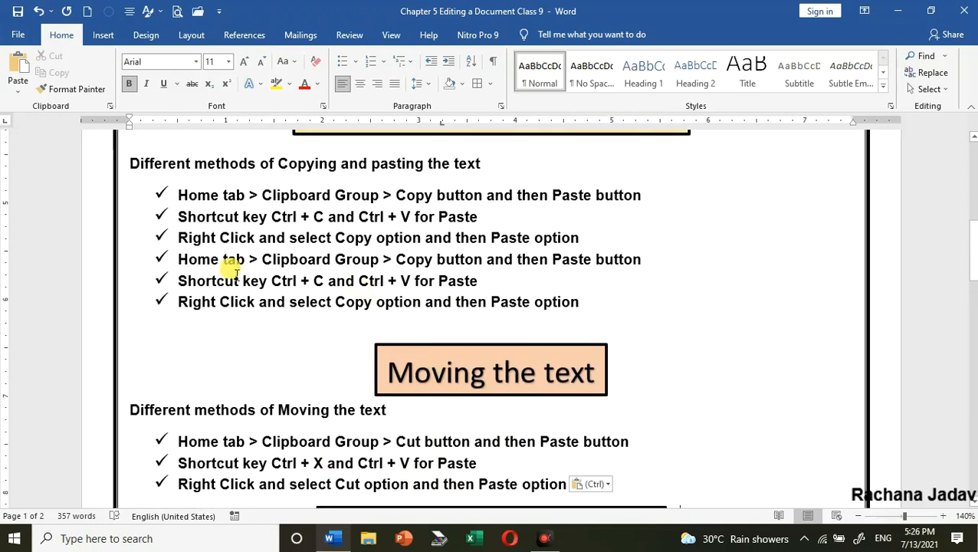
pyautogui.press('ctrl')
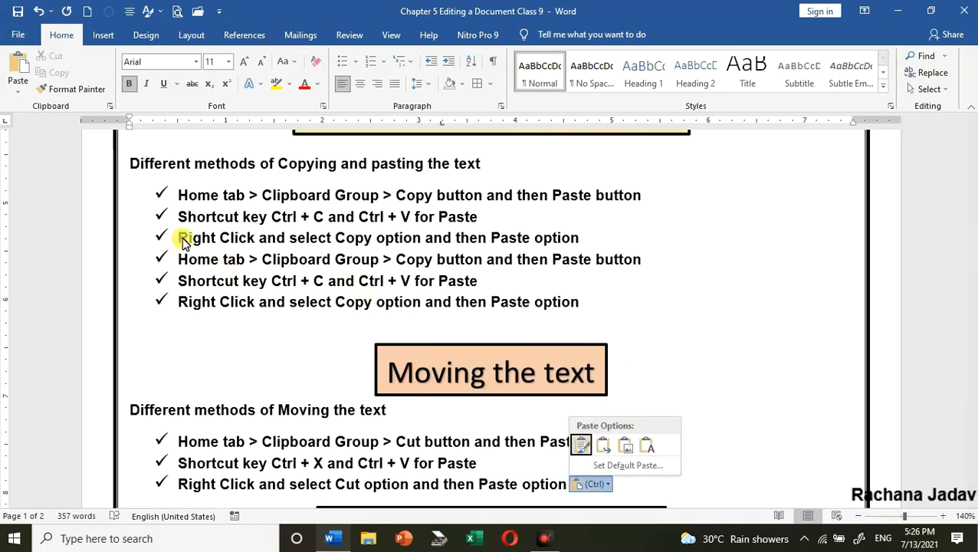
pyautogui.click(184, 264)
pyautogui.moveTo(184, 265); pyautogui.dragTo(600, 316)
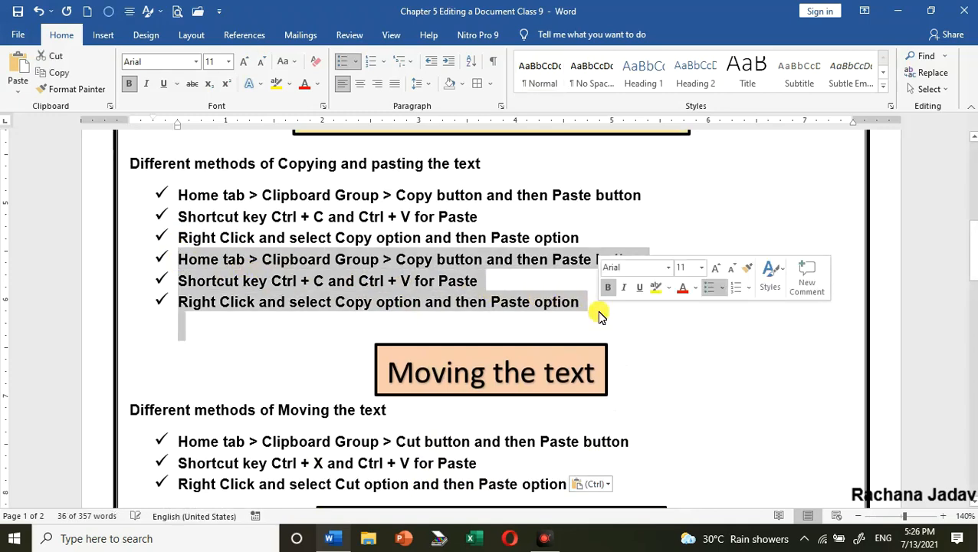
pyautogui.press('Delete')
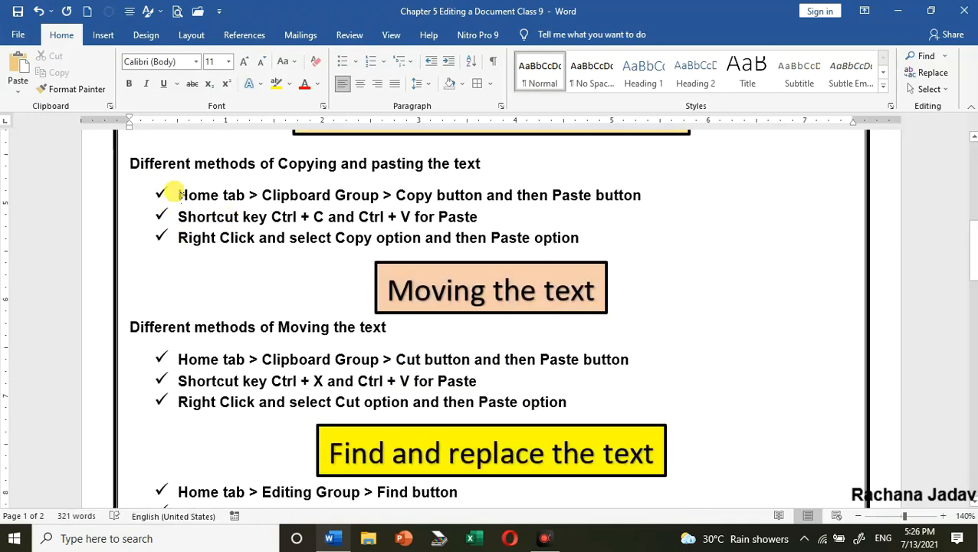
# Copy the three copy-and-paste bullets directly below their list without using the clipboard, and undo the copy
pyautogui.moveTo(184, 193); pyautogui.dragTo(599, 249)
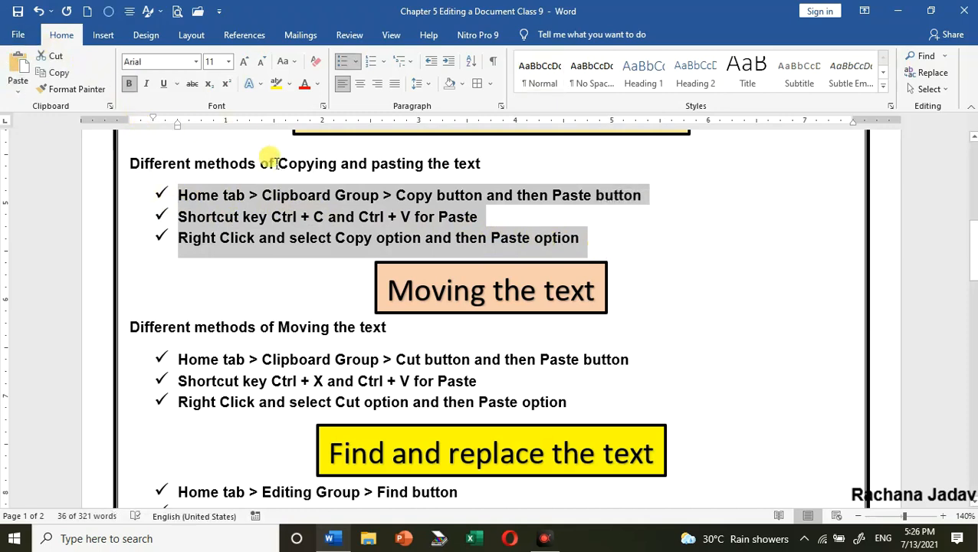
pyautogui.moveTo(246, 201); pyautogui.dragTo(235, 282)
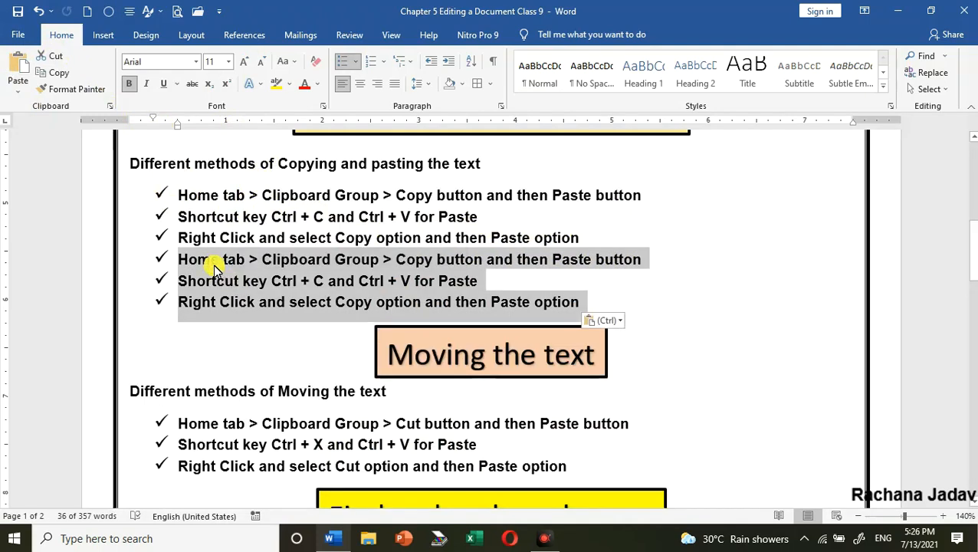
pyautogui.hotkey('ctrl', 'z')
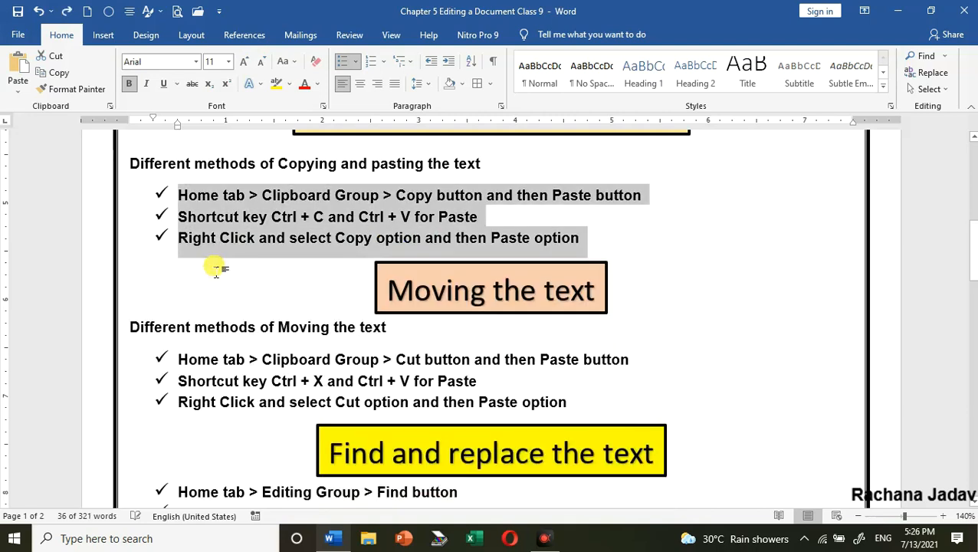
# Move the three bullets under "Different methods of Moving the text" to below "Shortcut key Ctrl + F", and undo the move
pyautogui.click(210, 359)
pyautogui.moveTo(168, 359); pyautogui.dragTo(534, 404)
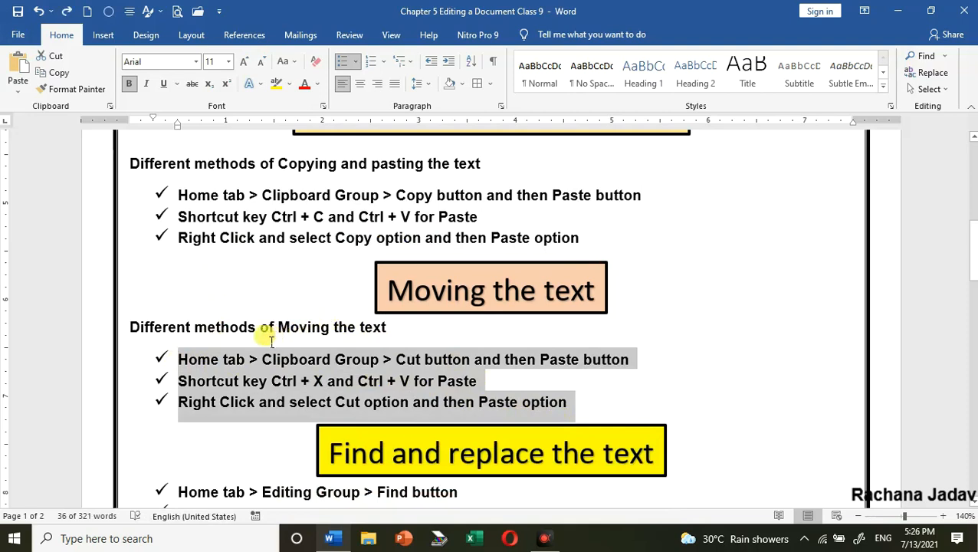
pyautogui.moveTo(243, 360); pyautogui.dragTo(270, 457)
pyautogui.moveTo(259, 491); pyautogui.dragTo(183, 482)
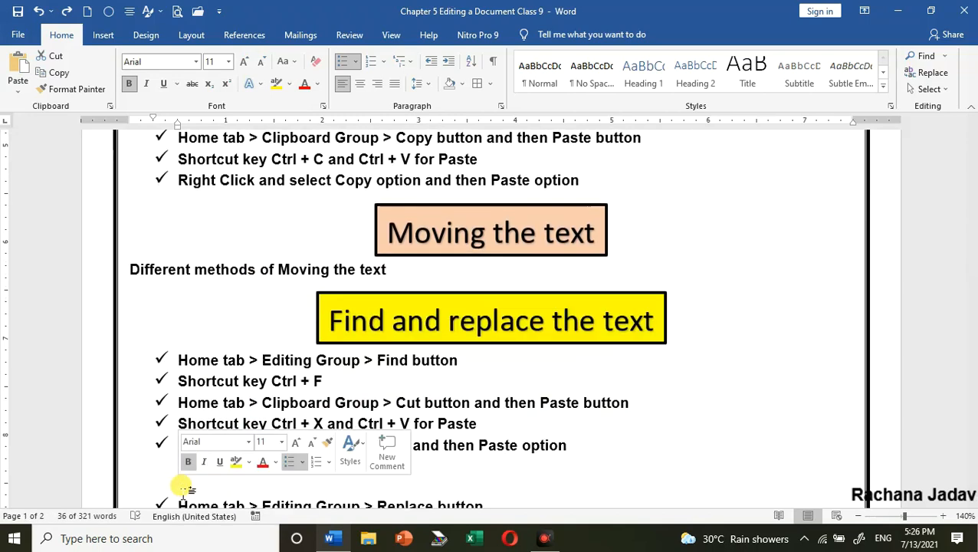
pyautogui.scroll(-2, 337, 349)
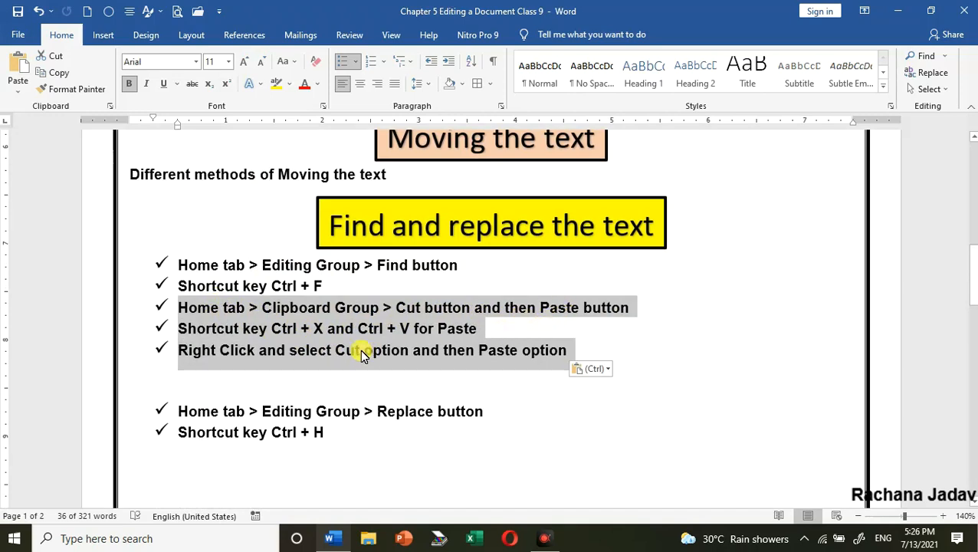
pyautogui.press('ctrl')
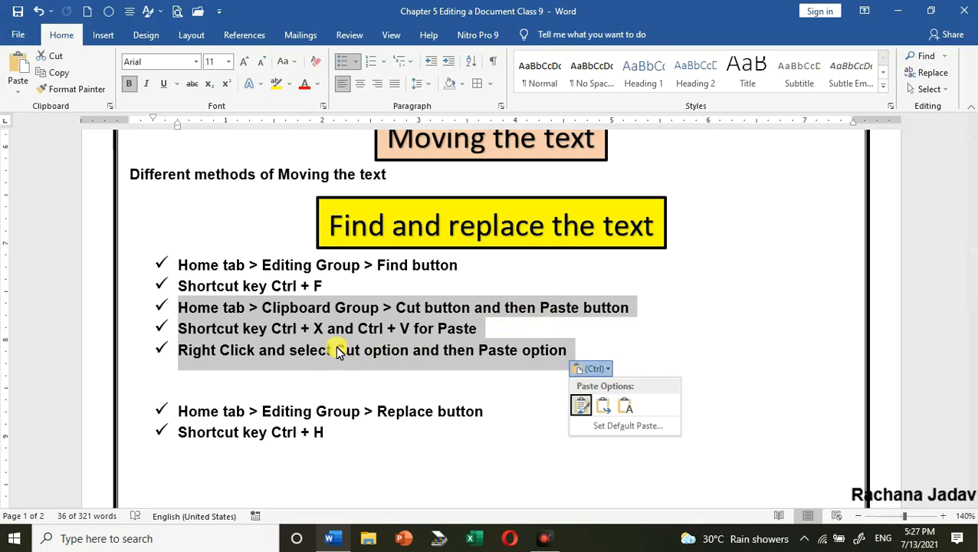
pyautogui.press('Escape')
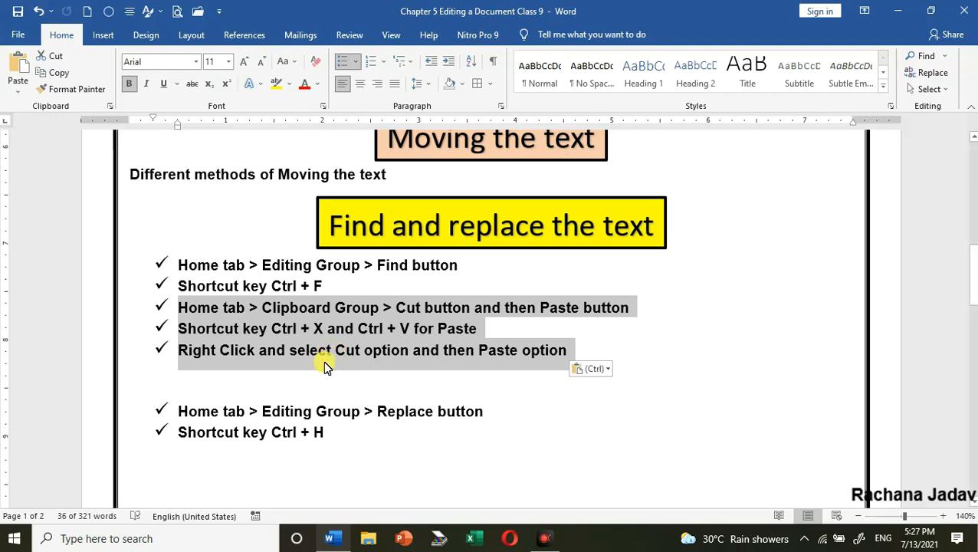
pyautogui.hotkey('ctrl', 'z')
pyautogui.hotkey('ctrl', 'z')
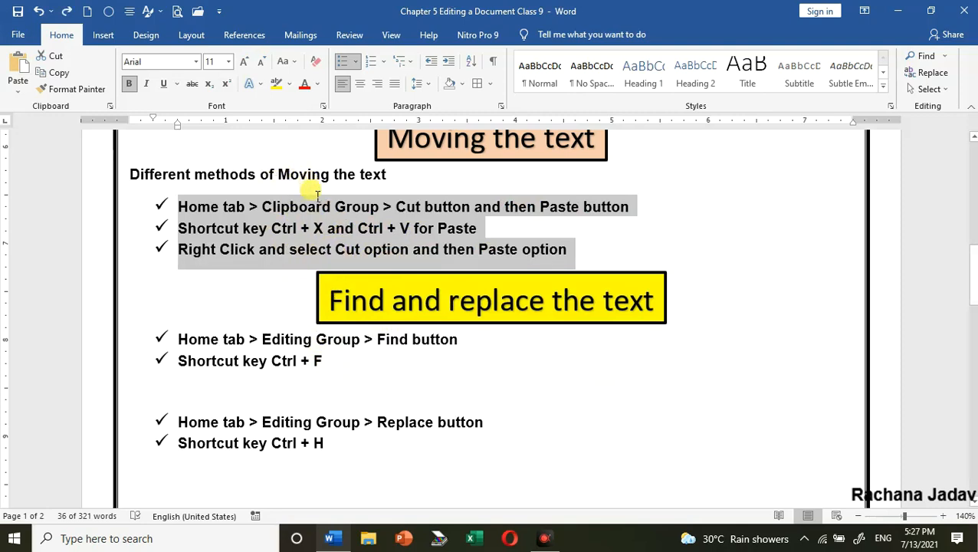
# Search the document for "Editing" with the basic Find command
pyautogui.click(431, 360)
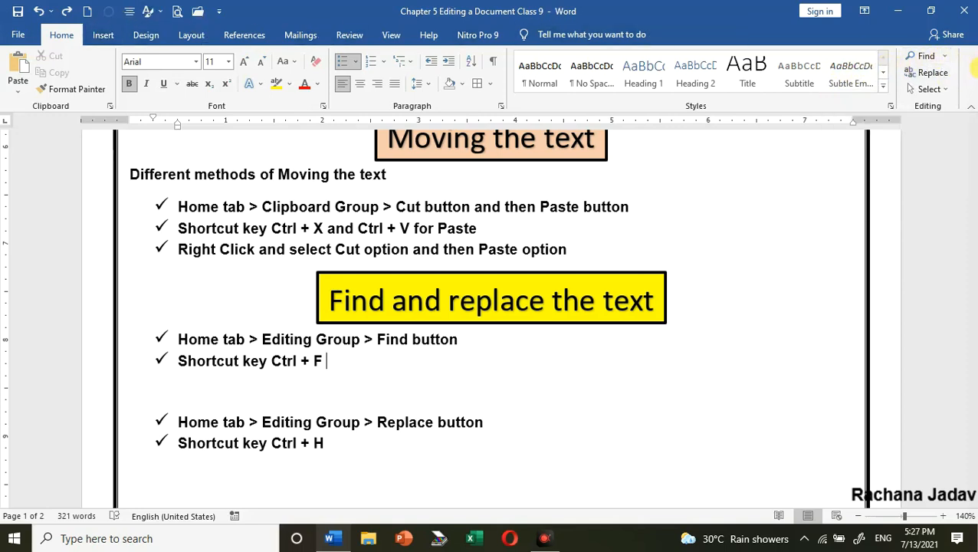
pyautogui.click(947, 58)
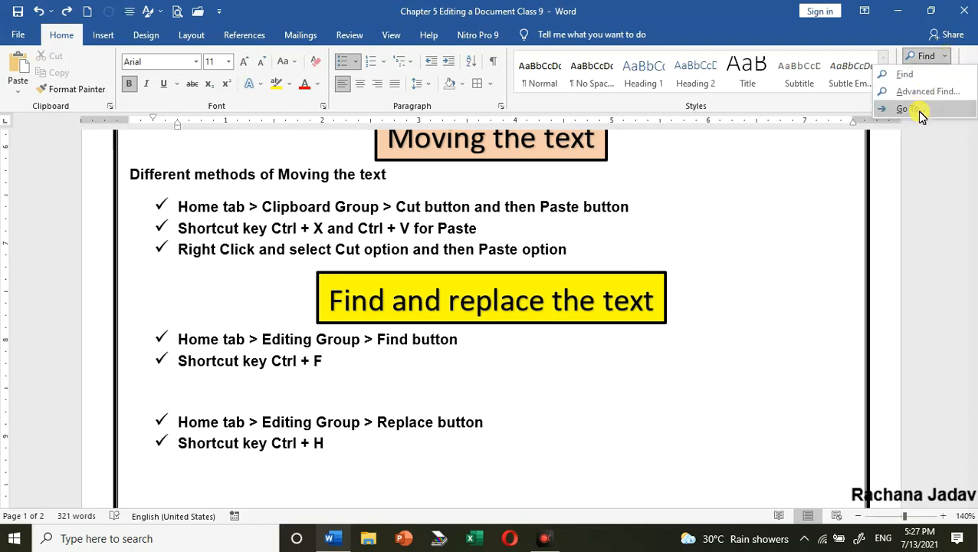
pyautogui.click(908, 73)
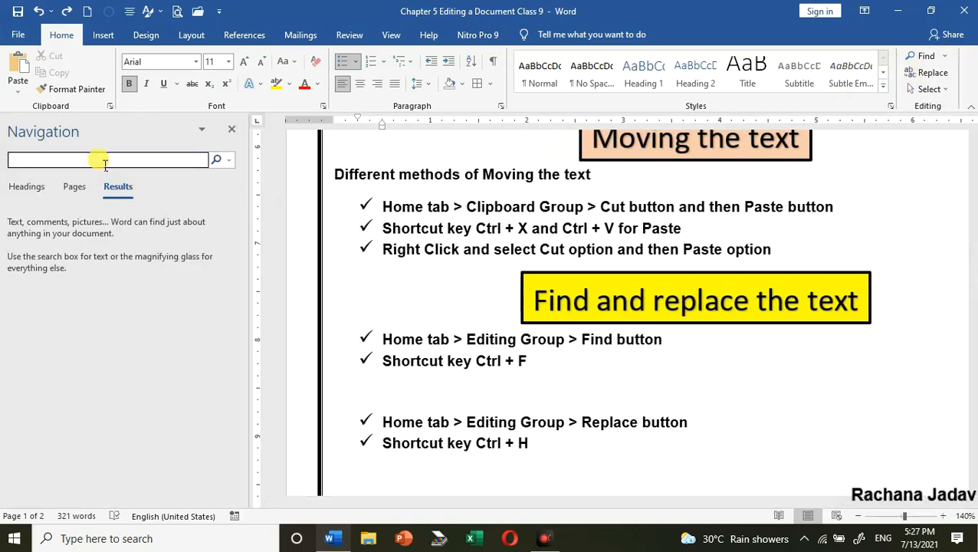
pyautogui.write('Editing')
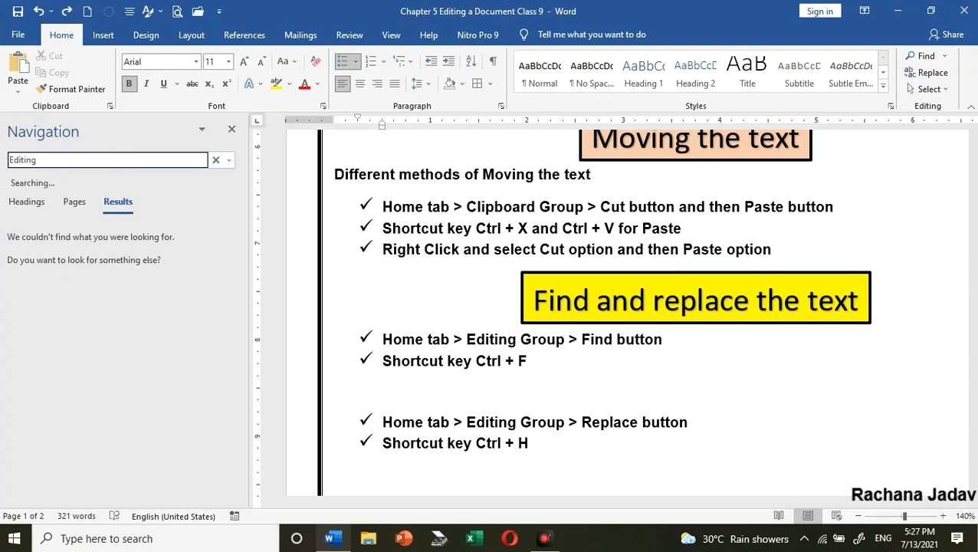
# Examine the highlighted matches of "Editing" throughout the document and close the search
pyautogui.scroll(3, 585, 310)
pyautogui.scroll(15, 591, 312)
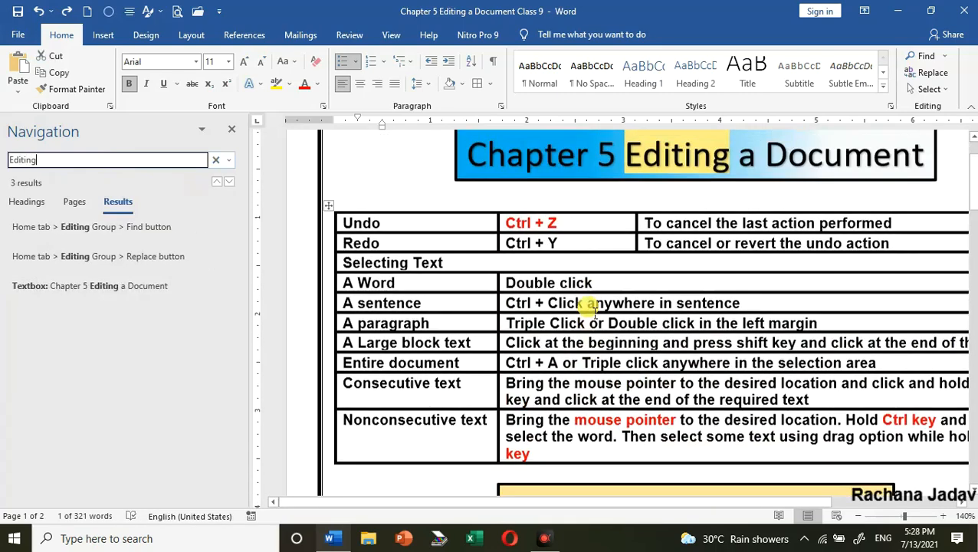
pyautogui.scroll(-15, 590, 306)
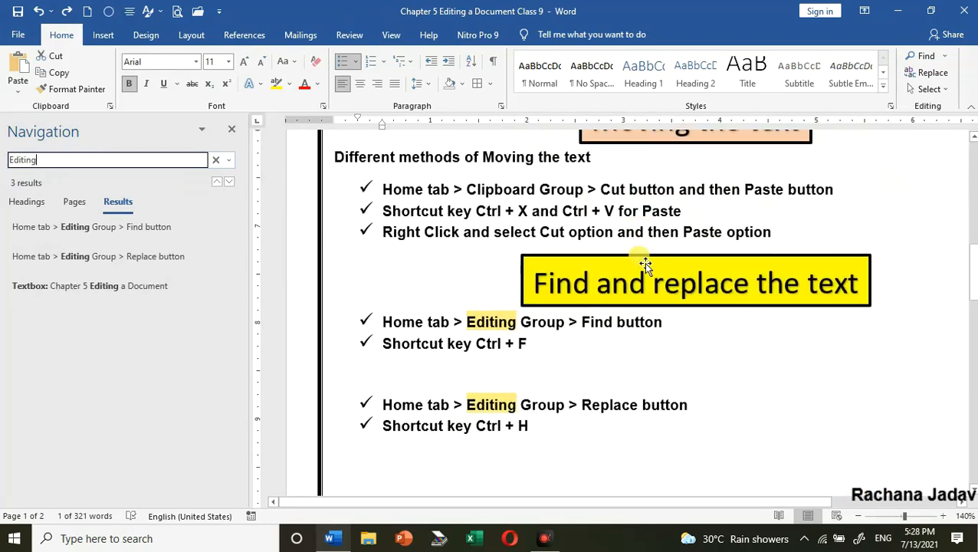
pyautogui.scroll(-3, 643, 263)
pyautogui.scroll(-8, 596, 332)
pyautogui.scroll(-3, 558, 346)
pyautogui.scroll(12, 558, 345)
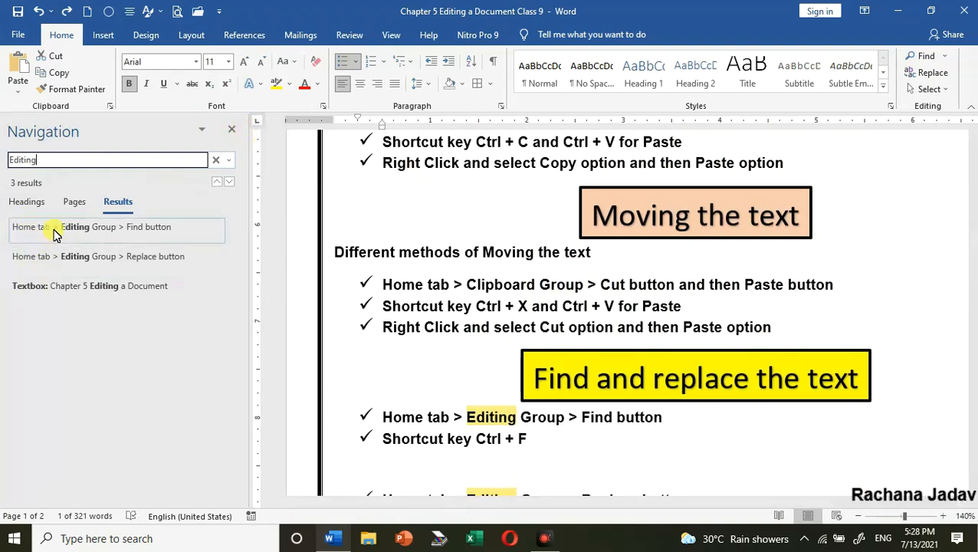
pyautogui.click(232, 131)
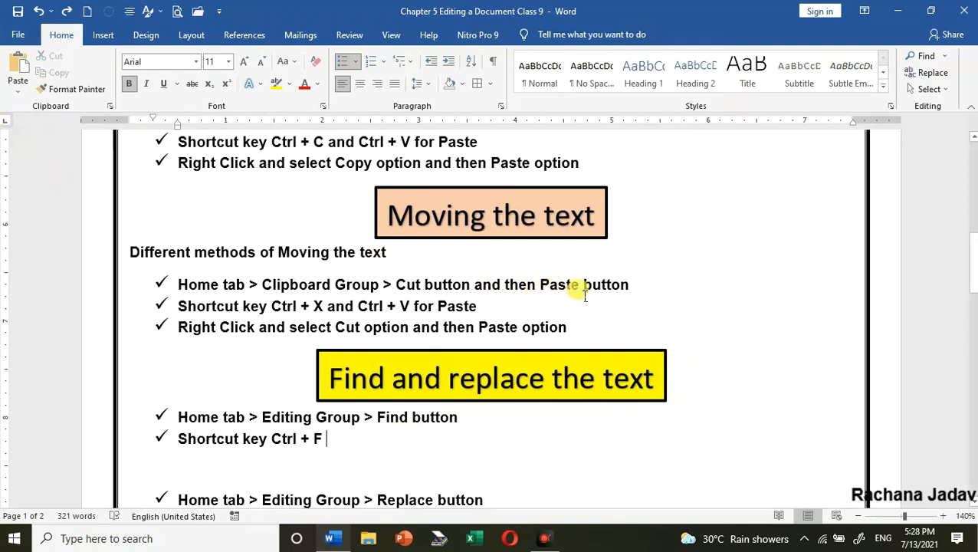
# Replace all occurrences of "Editing" with "Changing" throughout the document, and undo the replacement
pyautogui.scroll(-5, 609, 290)
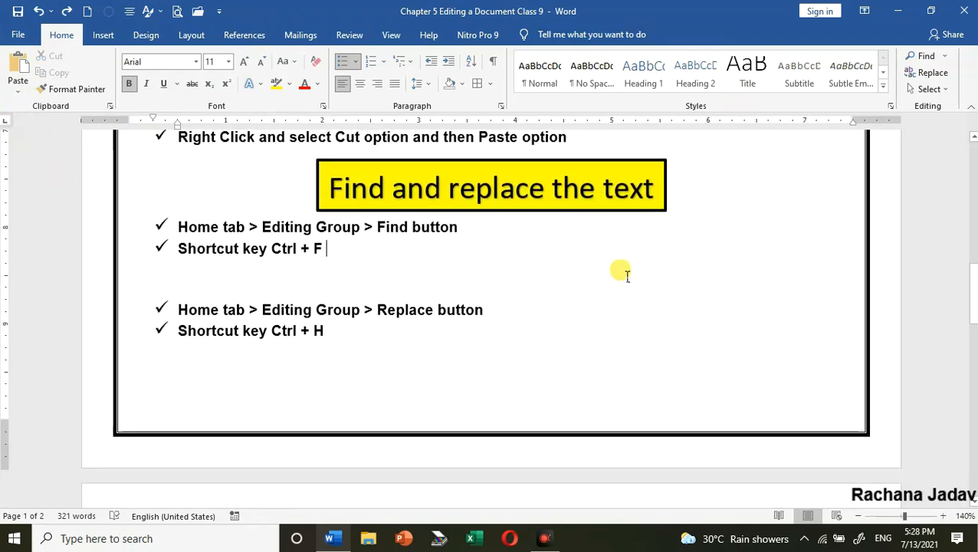
pyautogui.scroll(2, 690, 282)
pyautogui.scroll(1, 689, 281)
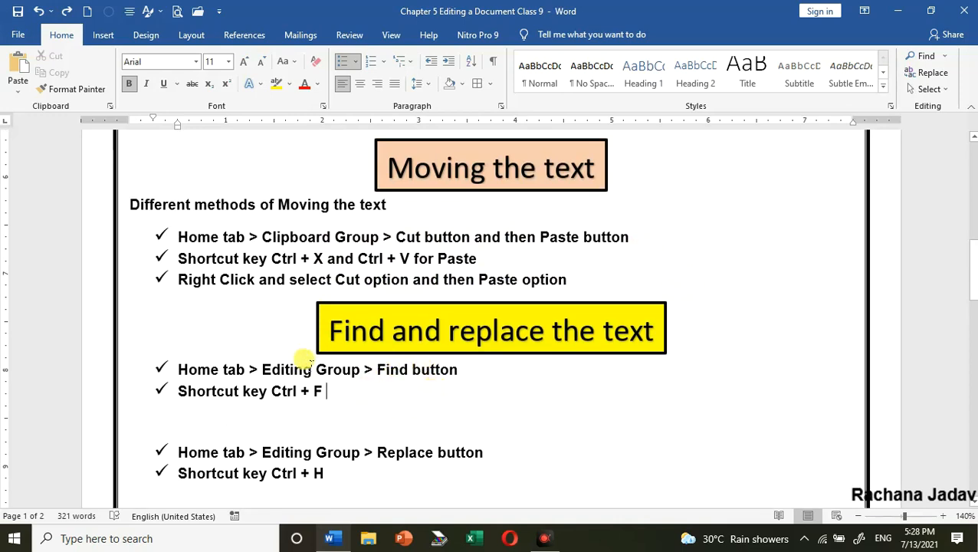
pyautogui.click(937, 74)
pyautogui.moveTo(204, 48); pyautogui.dragTo(801, 98)
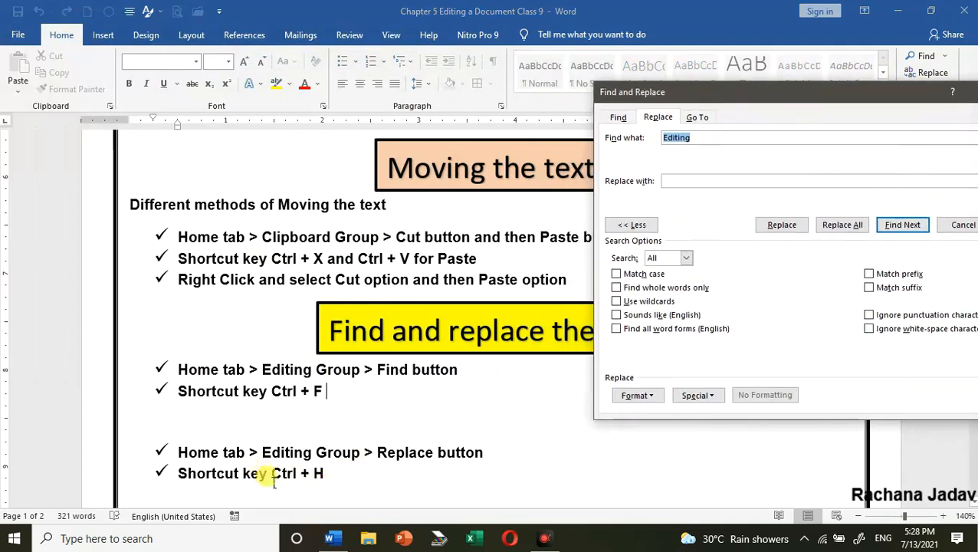
pyautogui.moveTo(748, 95); pyautogui.dragTo(668, 92)
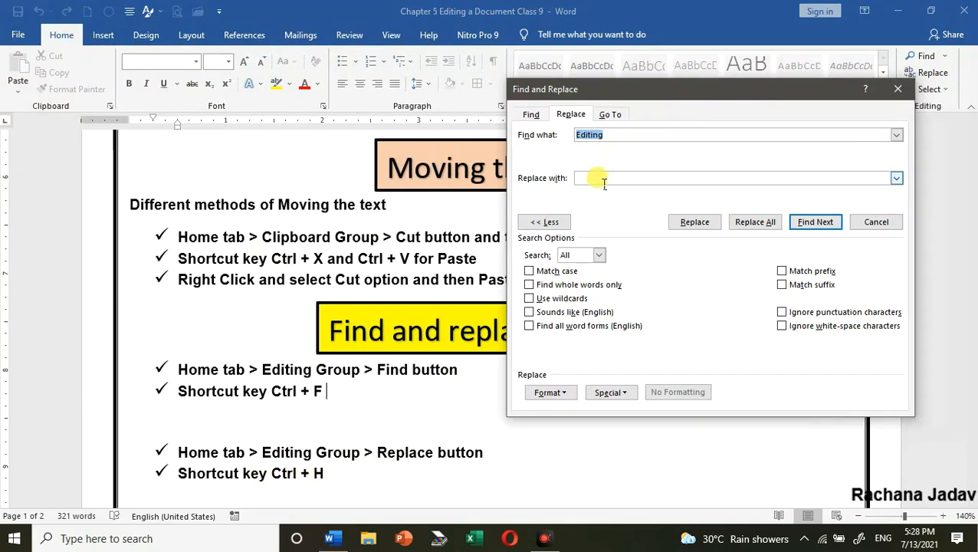
pyautogui.write('Changing')
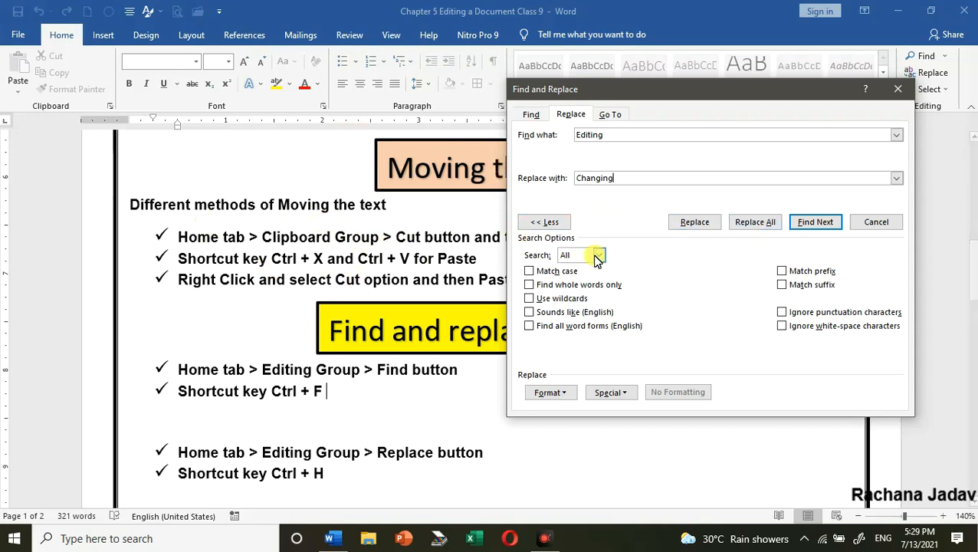
pyautogui.click(742, 223)
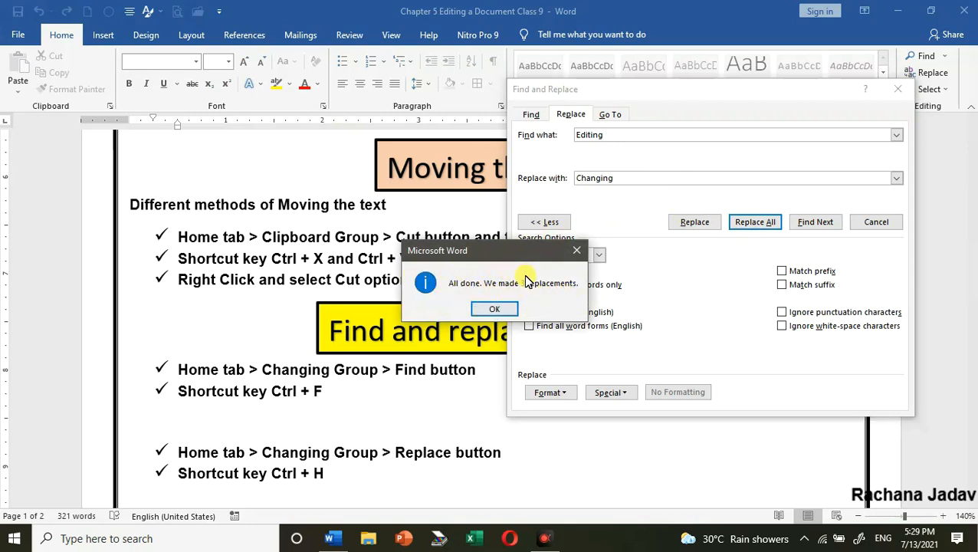
pyautogui.click(492, 310)
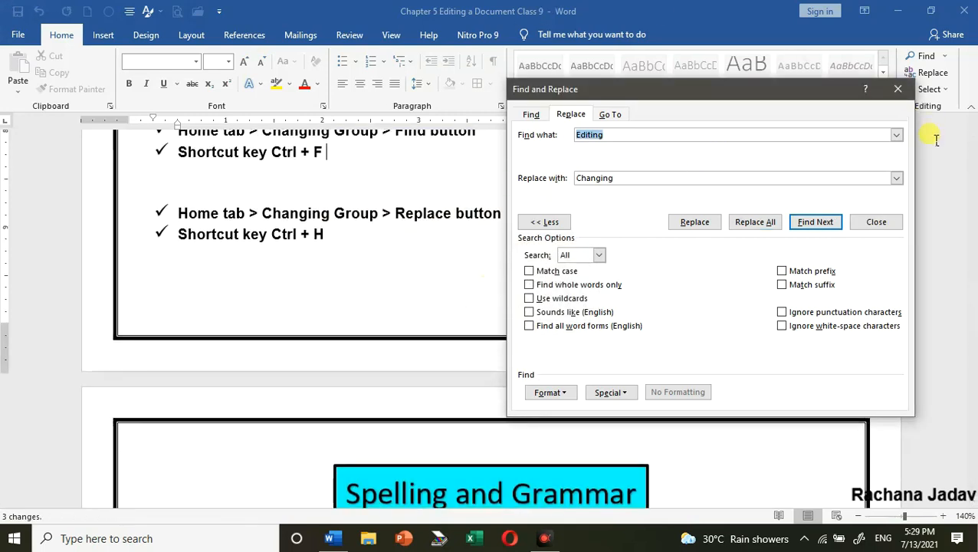
pyautogui.click(897, 89)
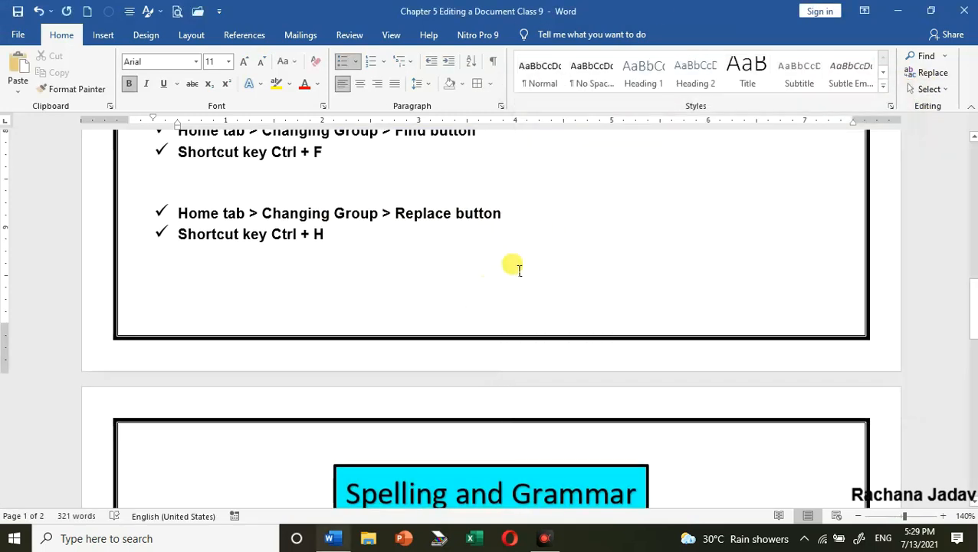
pyautogui.scroll(2, 563, 249)
pyautogui.scroll(3, 564, 249)
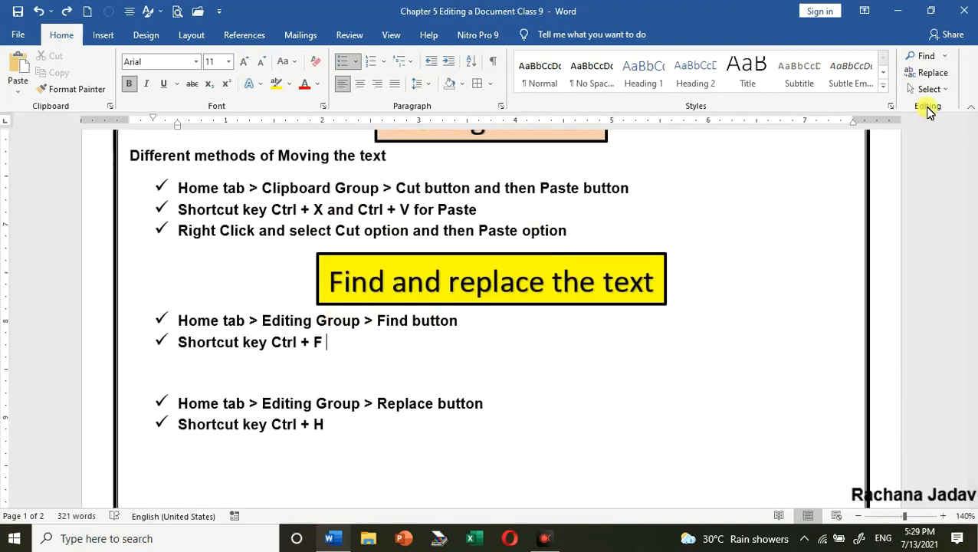
# Open Advanced Find for "Editing", and turn the Match case option on and off again
pyautogui.click(944, 58)
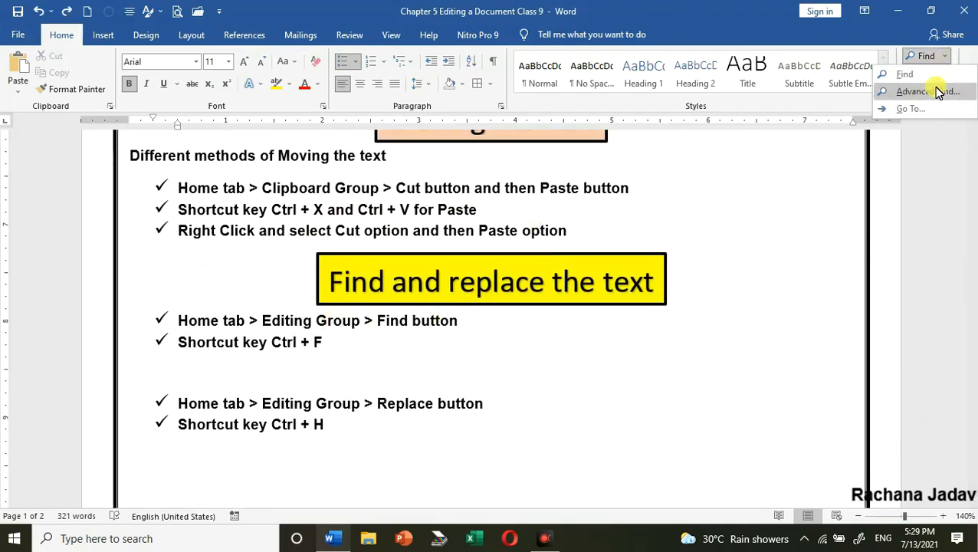
pyautogui.click(931, 92)
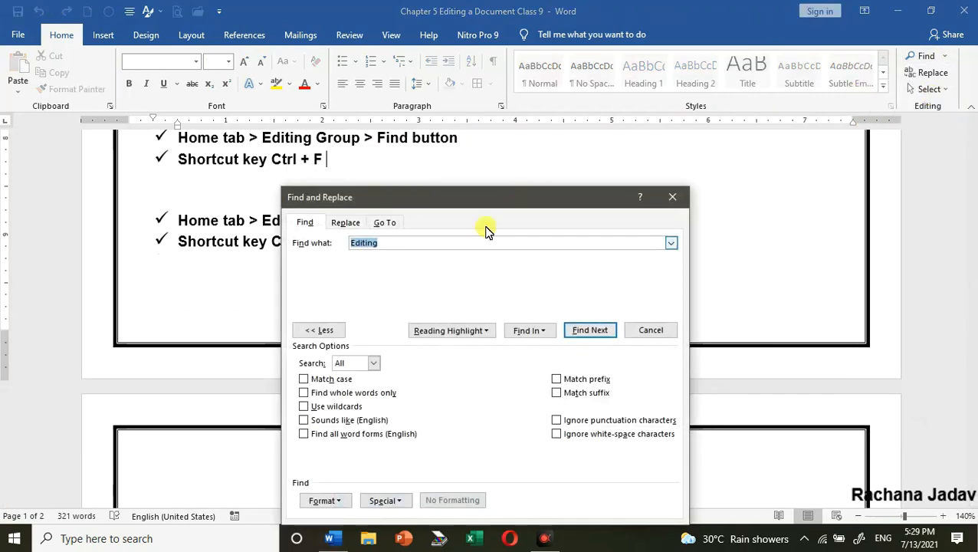
pyautogui.moveTo(491, 196); pyautogui.dragTo(738, 92)
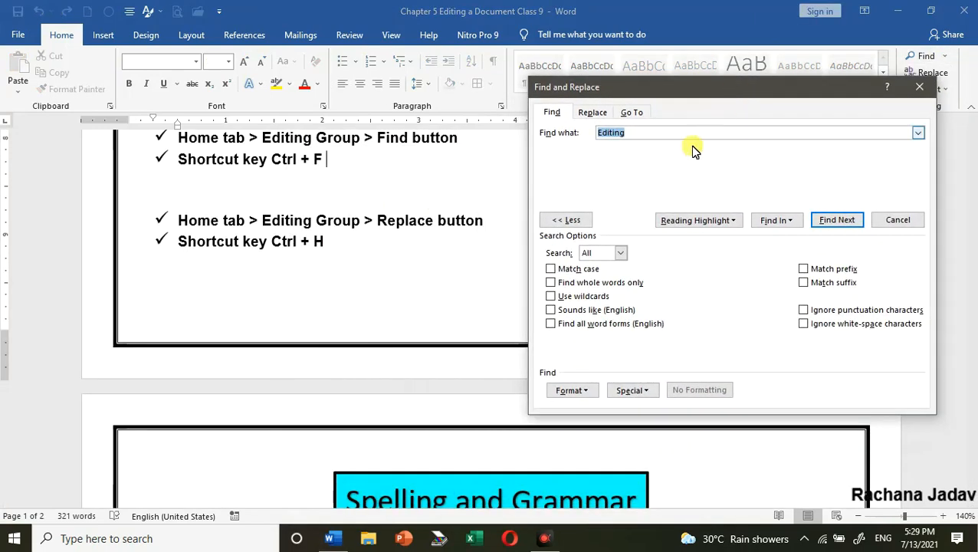
pyautogui.click(550, 268)
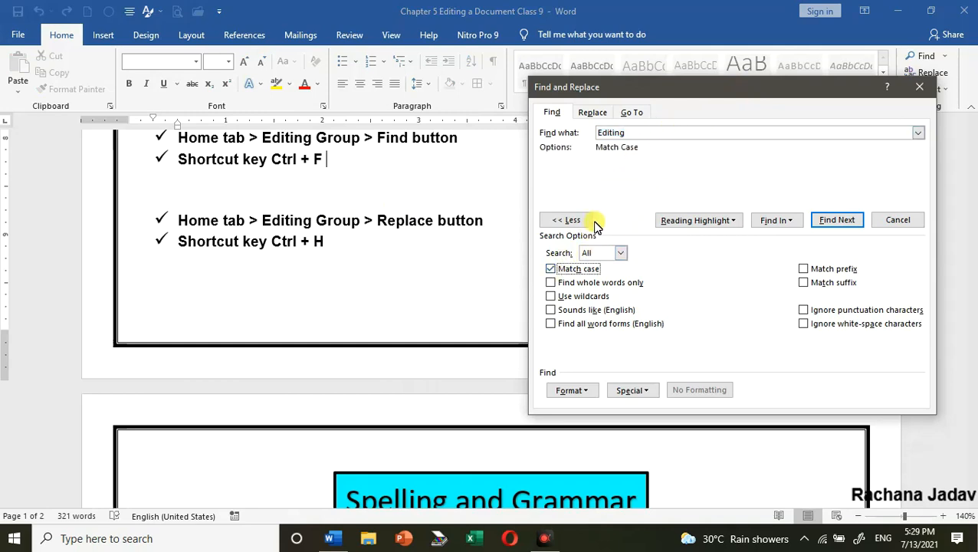
pyautogui.click(550, 269)
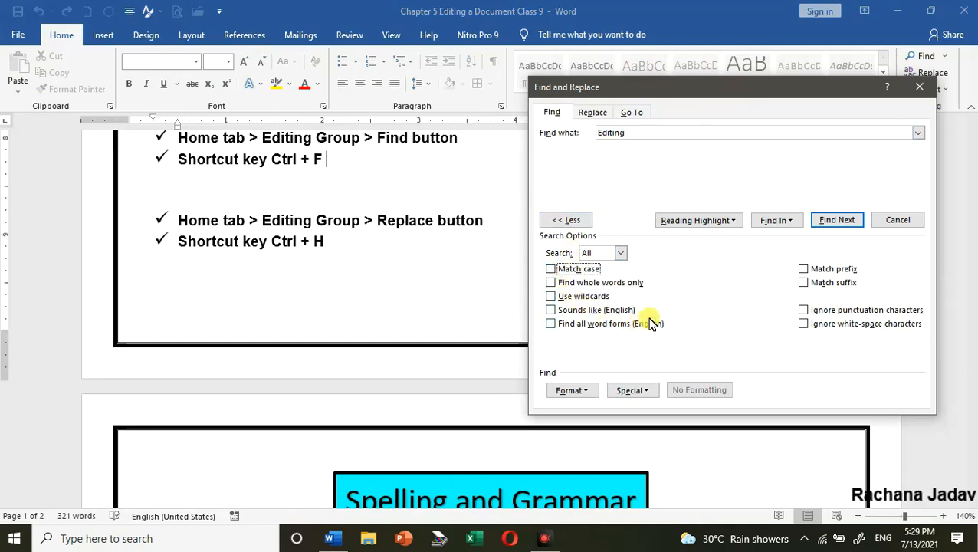
# Close the Find and Replace dialog
pyautogui.click(919, 86)
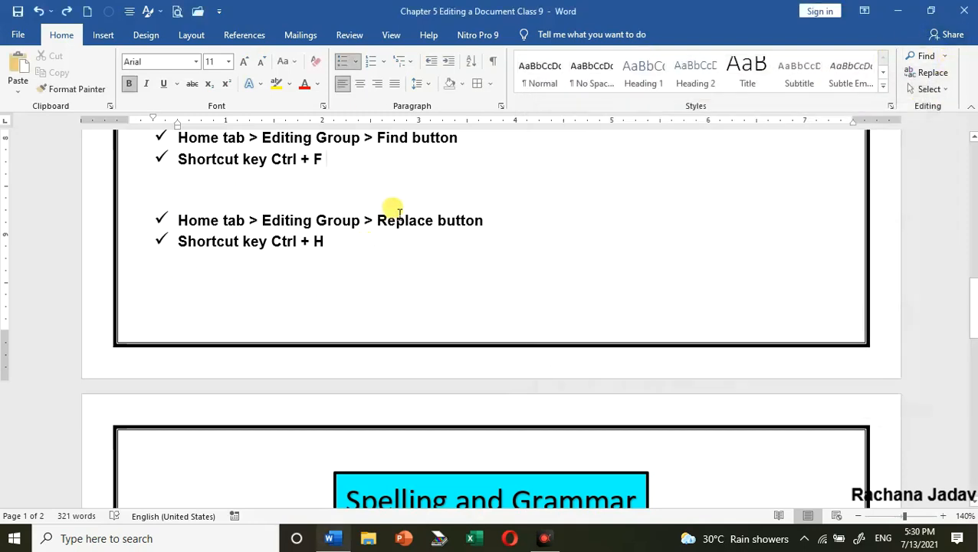
pyautogui.scroll(3, 398, 218)
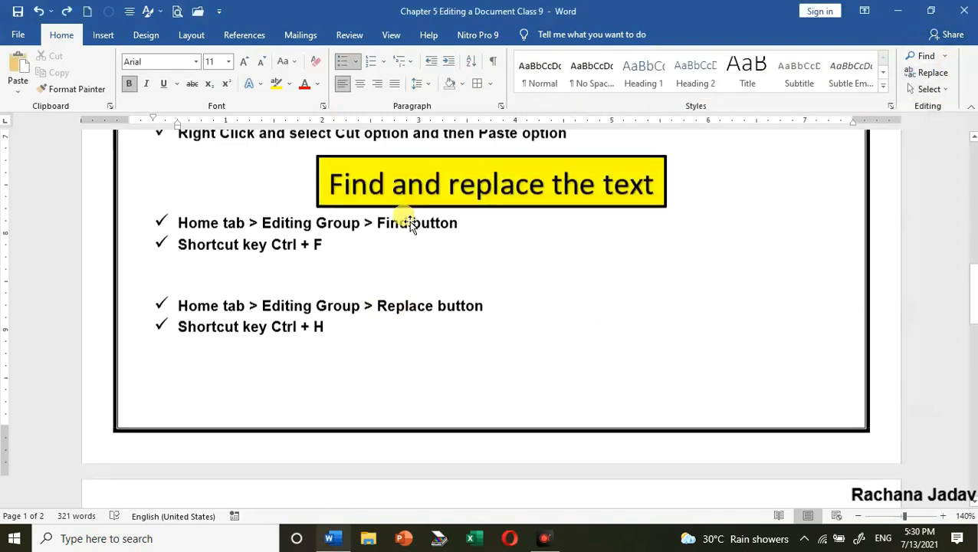
pyautogui.scroll(-6, 454, 230)
pyautogui.doubleClick(444, 244)
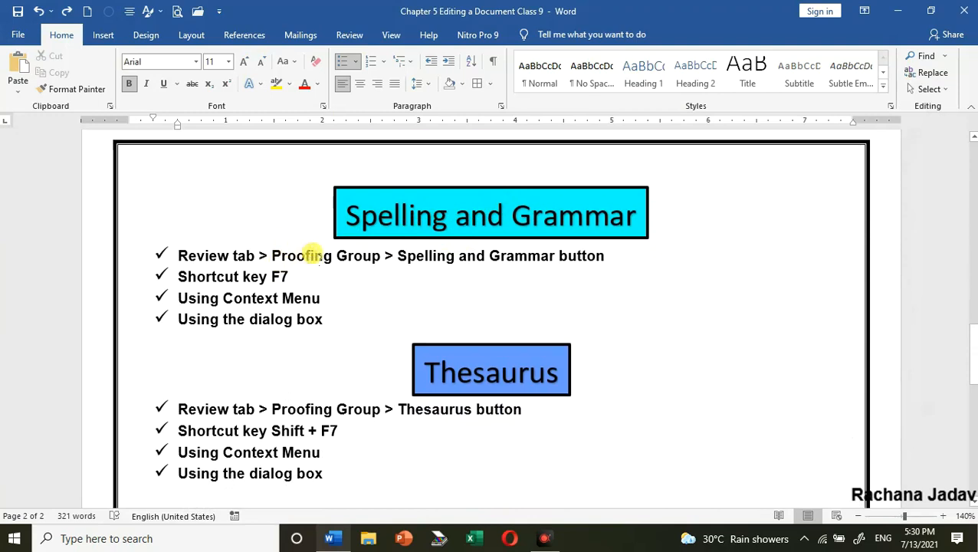
# Misspell "Proofing" as "Prooffing" in the first bullet under the Spelling and Grammar heading
pyautogui.click(306, 256)
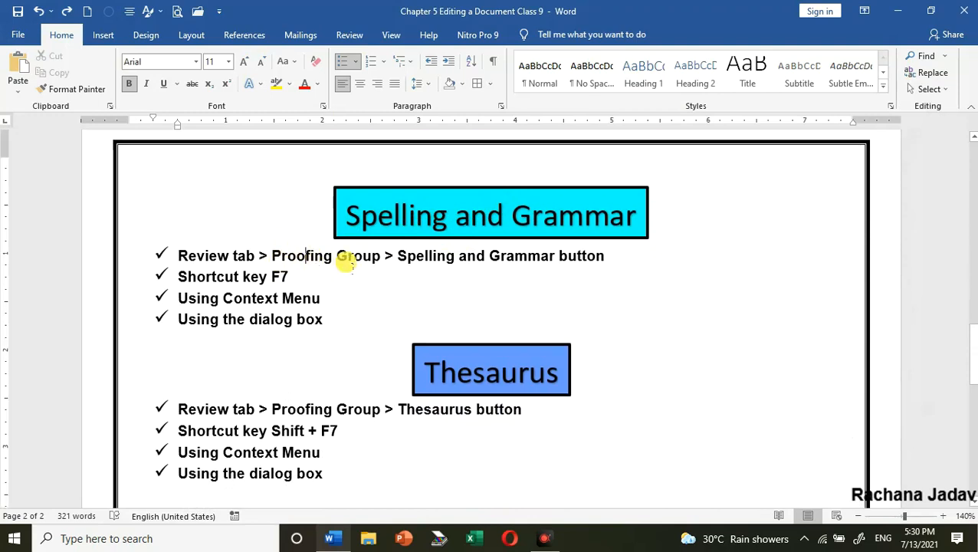
pyautogui.write('f')
pyautogui.click(323, 296)
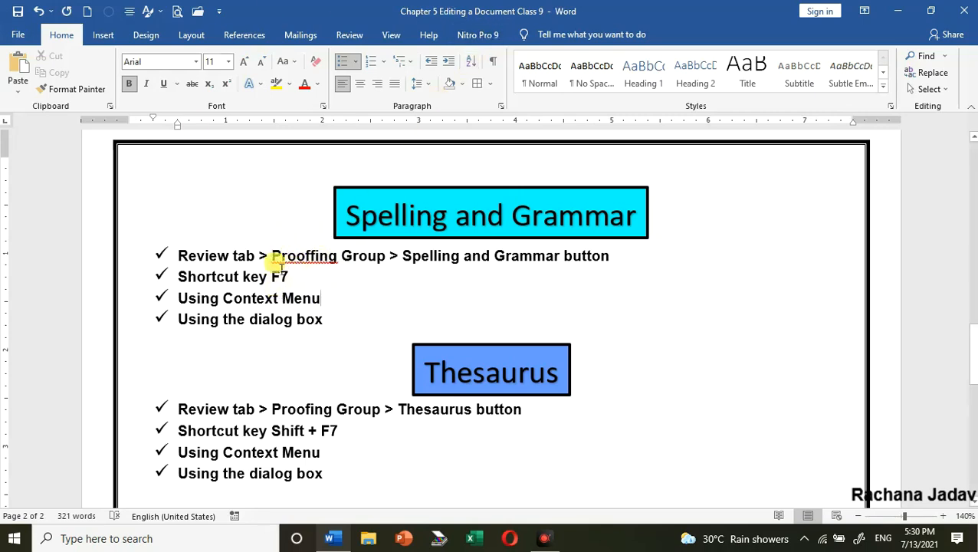
# View the spelling suggestions for the misspelled word "Prooffing", and dismiss them without applying one
pyautogui.click(351, 36)
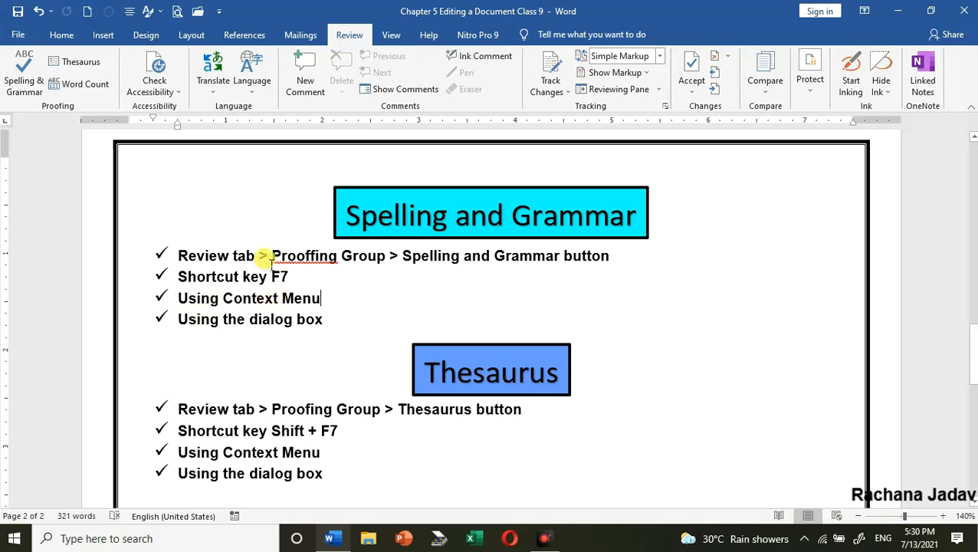
pyautogui.rightClick(298, 260)
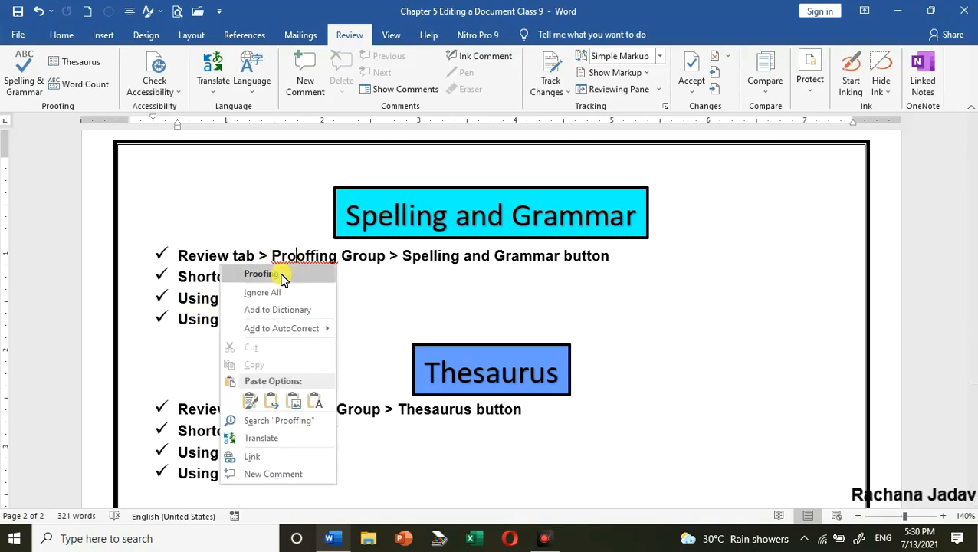
pyautogui.press('Escape')
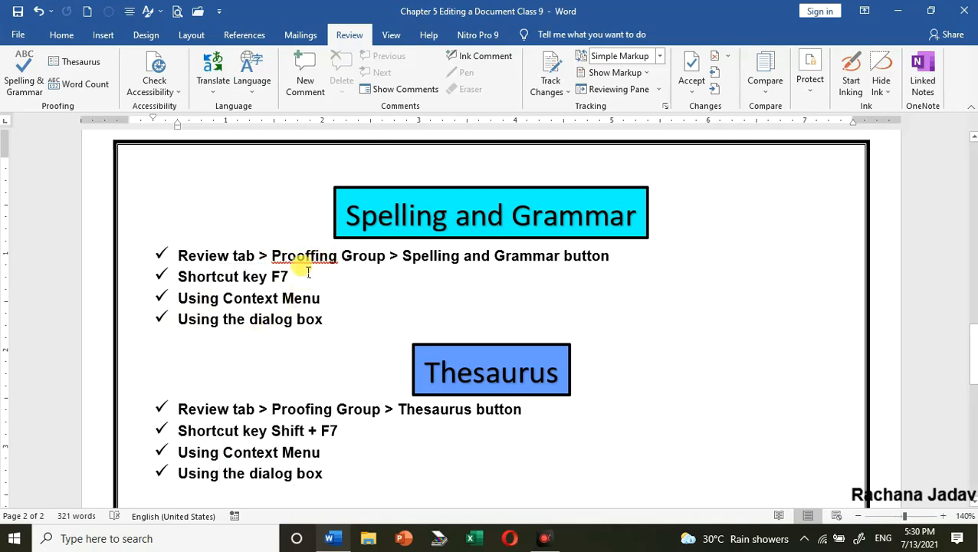
pyautogui.rightClick(299, 261)
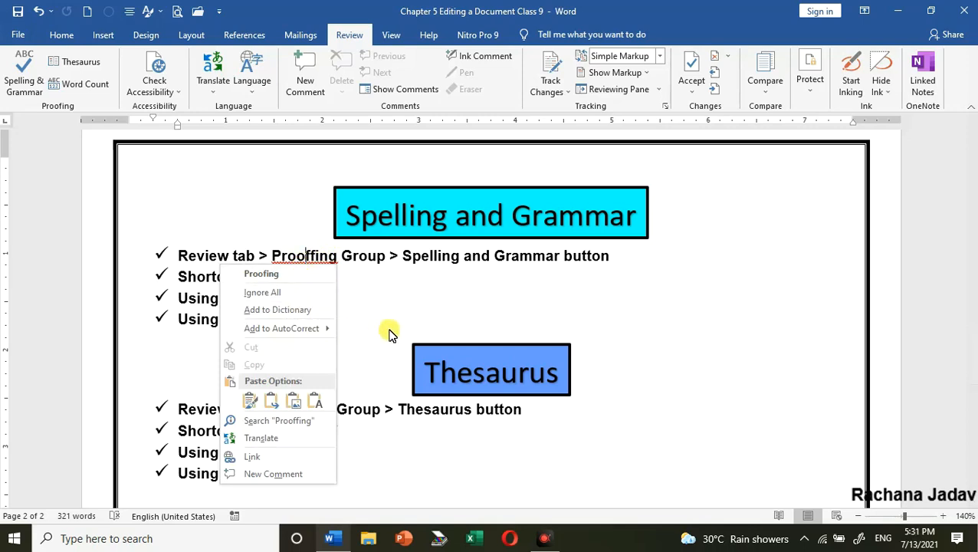
pyautogui.press('Escape')
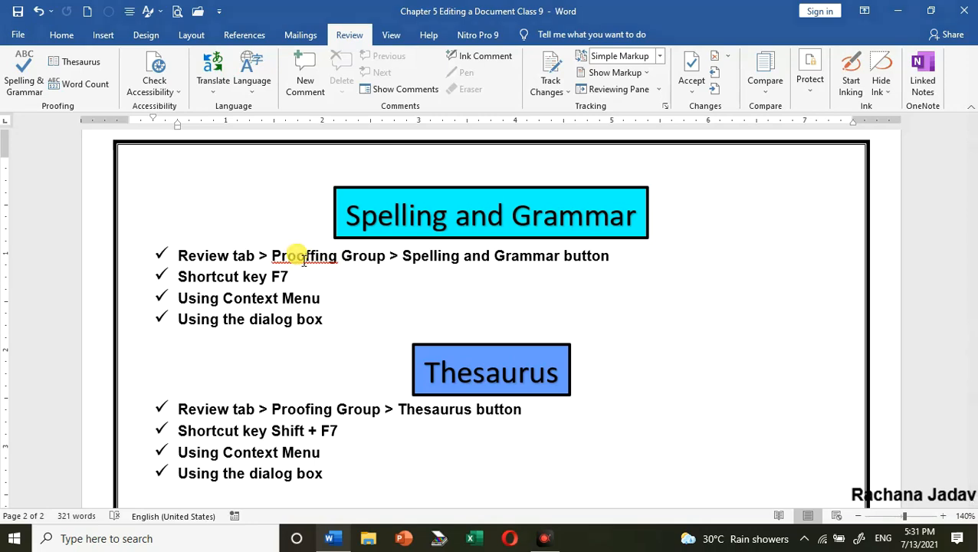
# Run the Spelling & Grammar check and correct "Prooffing" to the suggested "Proofing"
pyautogui.hotkey('ctrl', 'shift', 'd')
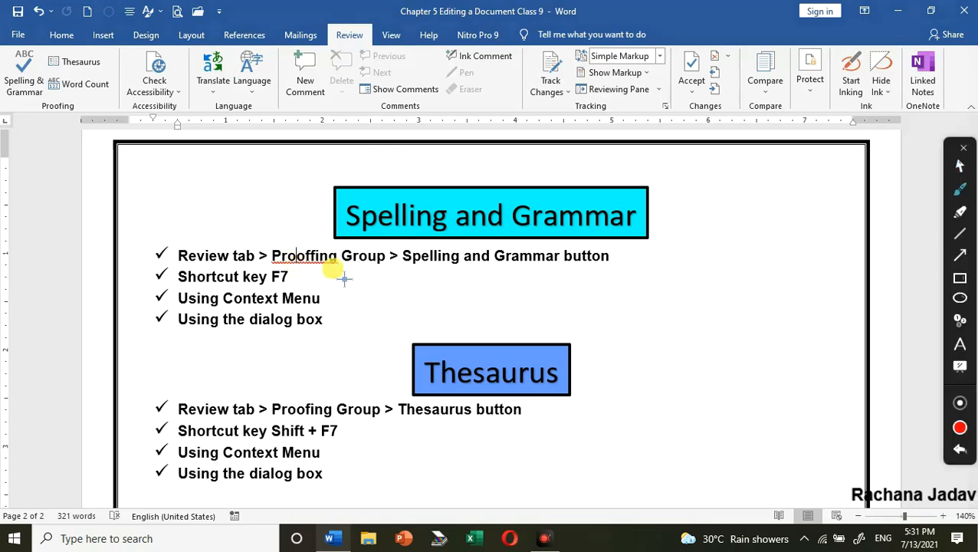
pyautogui.click(963, 147)
pyautogui.click(23, 70)
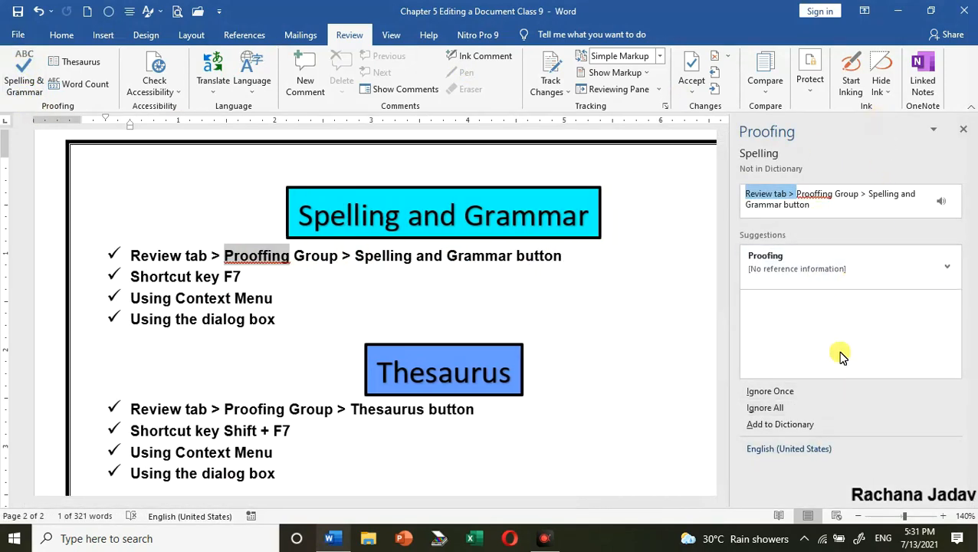
pyautogui.click(776, 261)
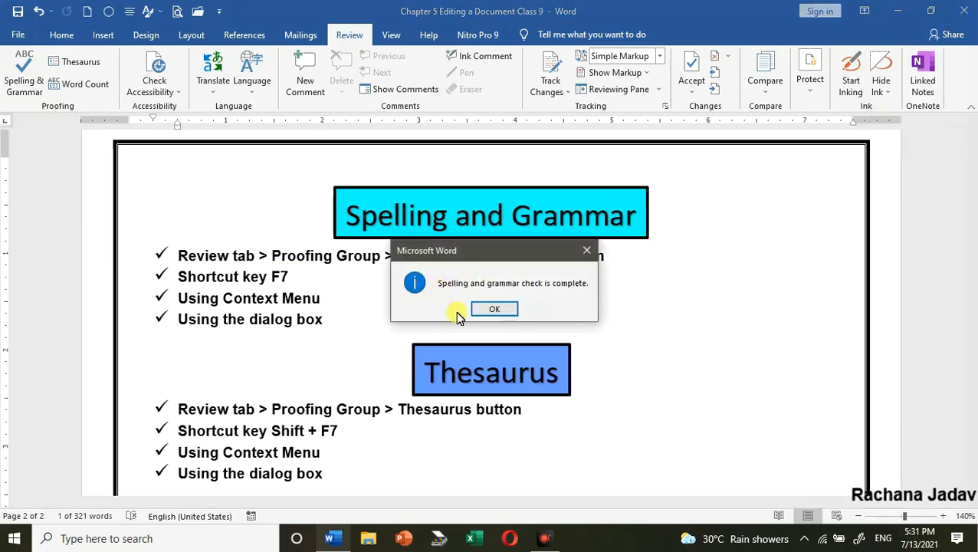
pyautogui.click(494, 310)
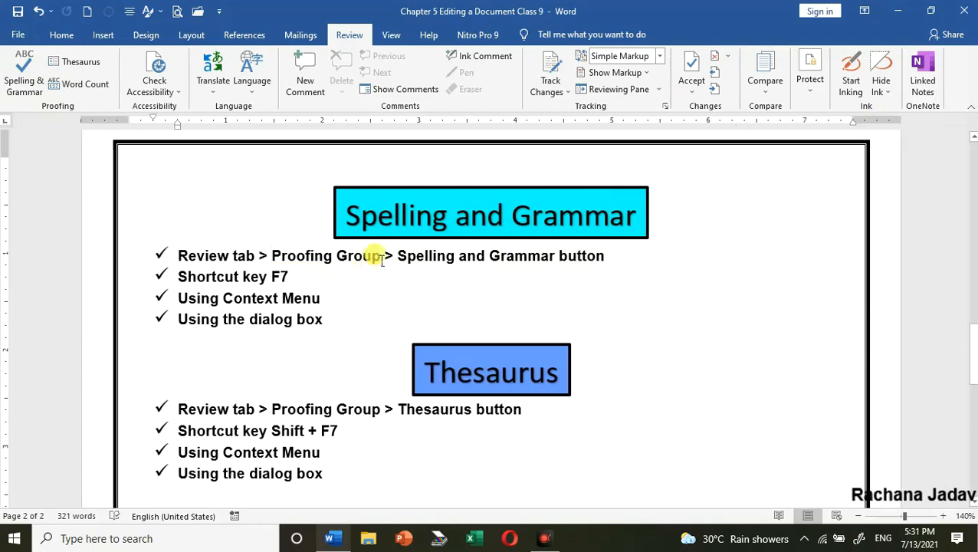
# Write the grammatically wrong sentence "There are box" on its own line below the Thesaurus bullet list
pyautogui.scroll(-3, 379, 259)
pyautogui.scroll(3, 463, 247)
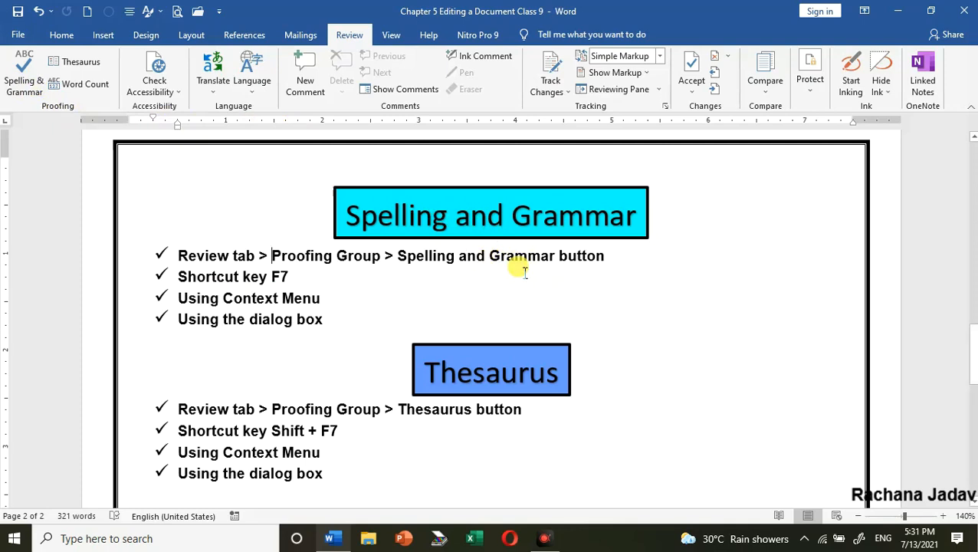
pyautogui.scroll(-3, 398, 259)
pyautogui.scroll(3, 394, 253)
pyautogui.scroll(-5, 345, 280)
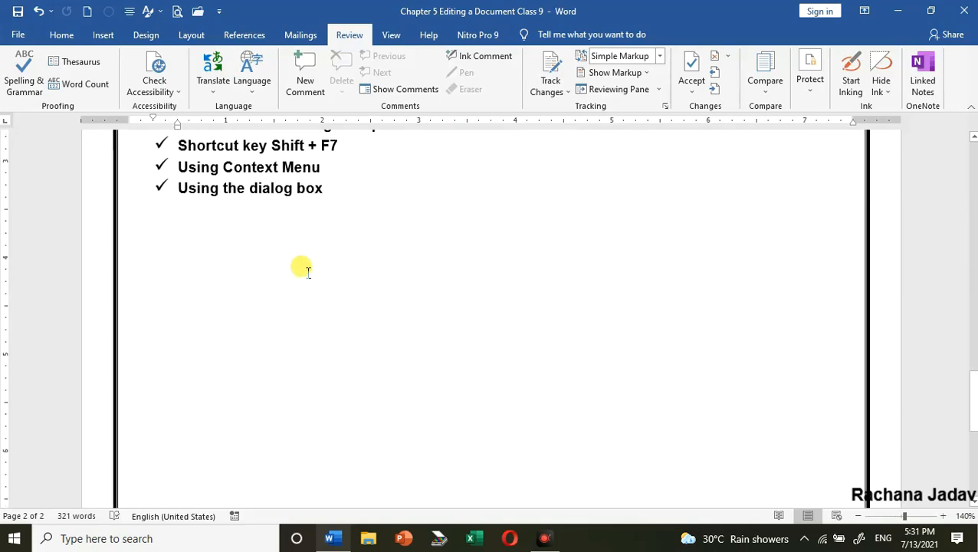
pyautogui.write('There is')
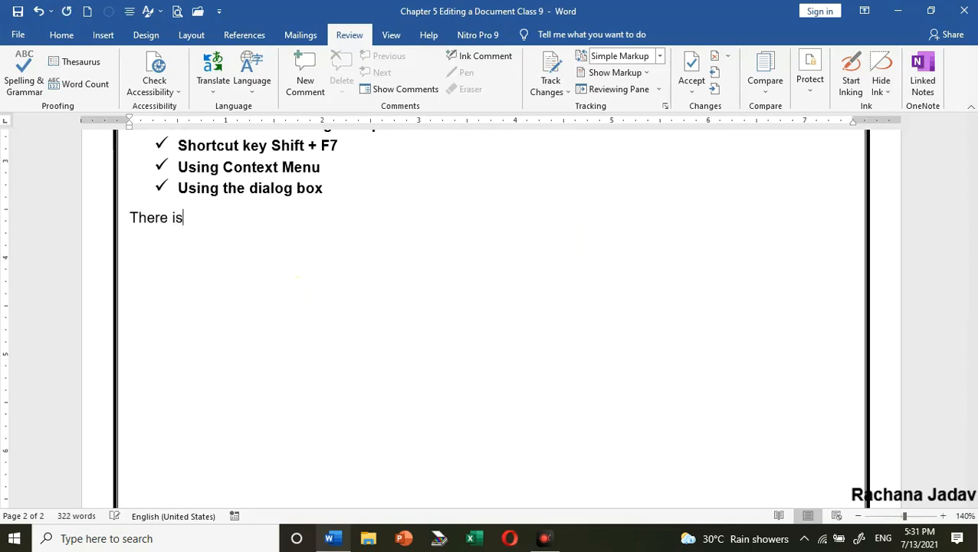
pyautogui.write(' a boxes')
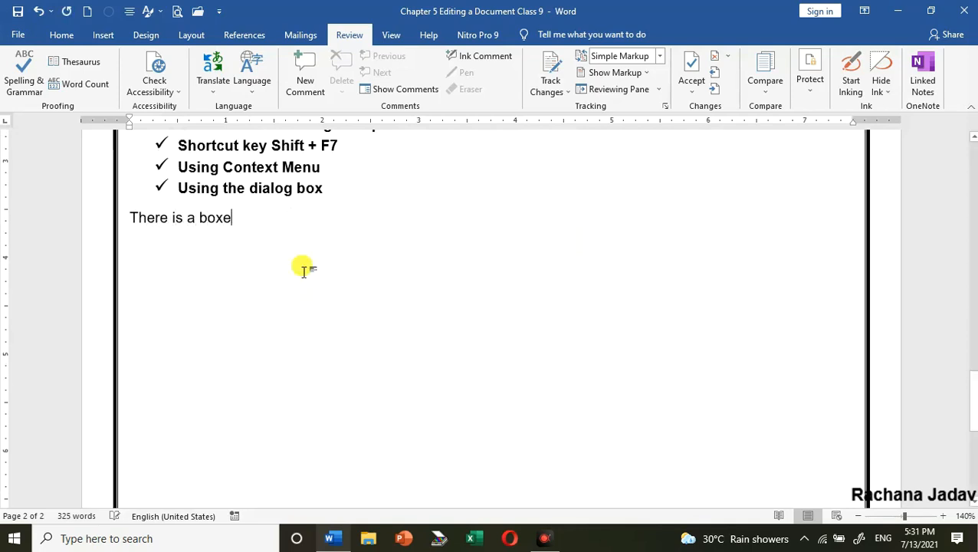
pyautogui.click(313, 222)
pyautogui.press('BackSpace')
pyautogui.press('BackSpace')
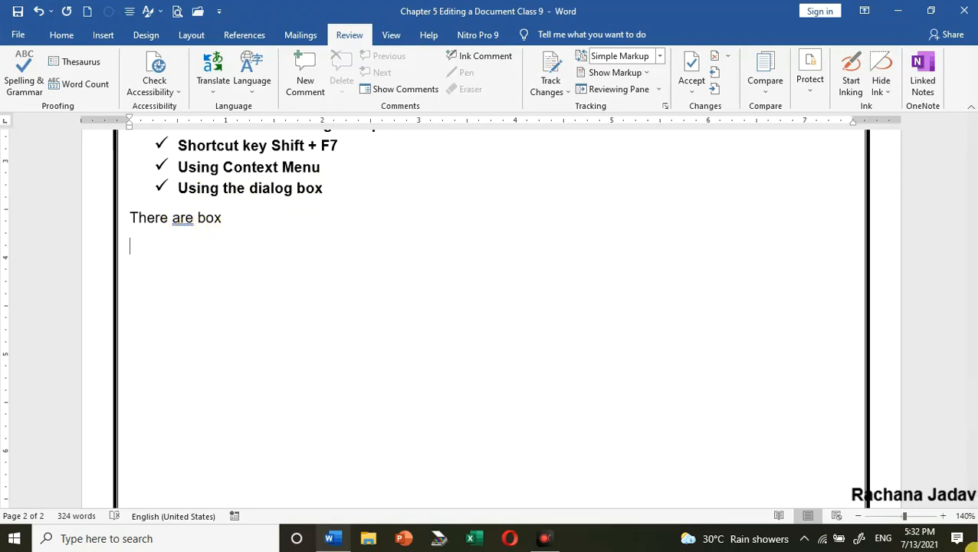
# Correct "are" in "There are box" by applying the suggested grammar replacement "is"
pyautogui.click(942, 516)
pyautogui.click(943, 516)
pyautogui.click(943, 516)
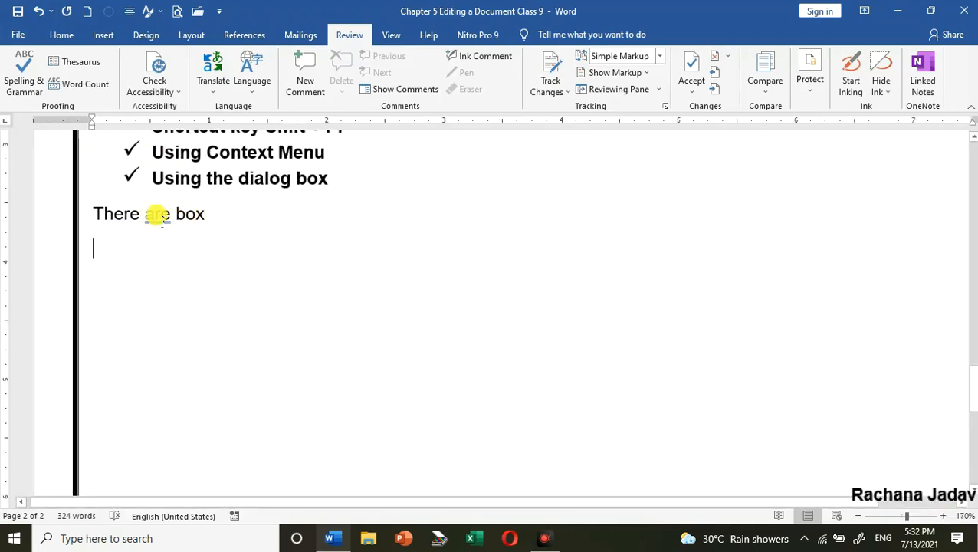
pyautogui.rightClick(157, 214)
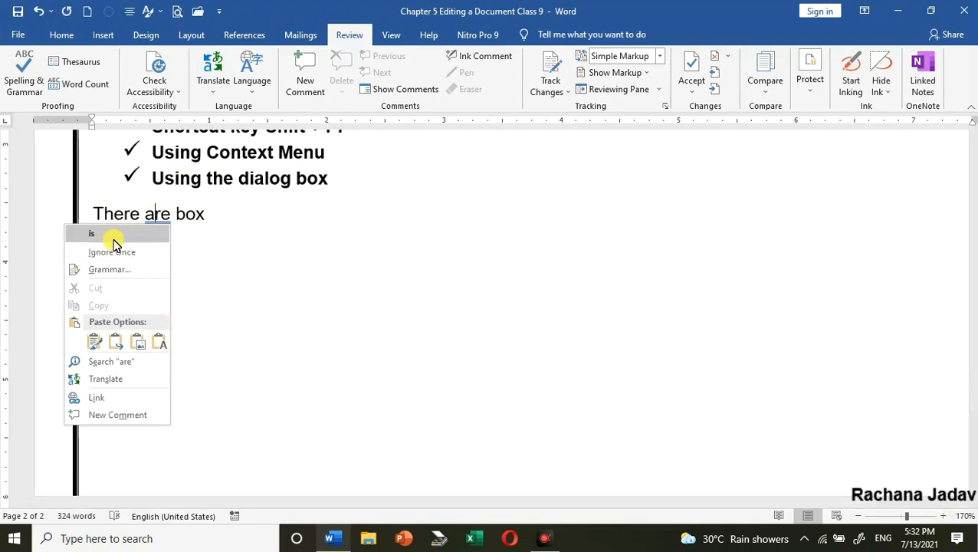
pyautogui.click(387, 309)
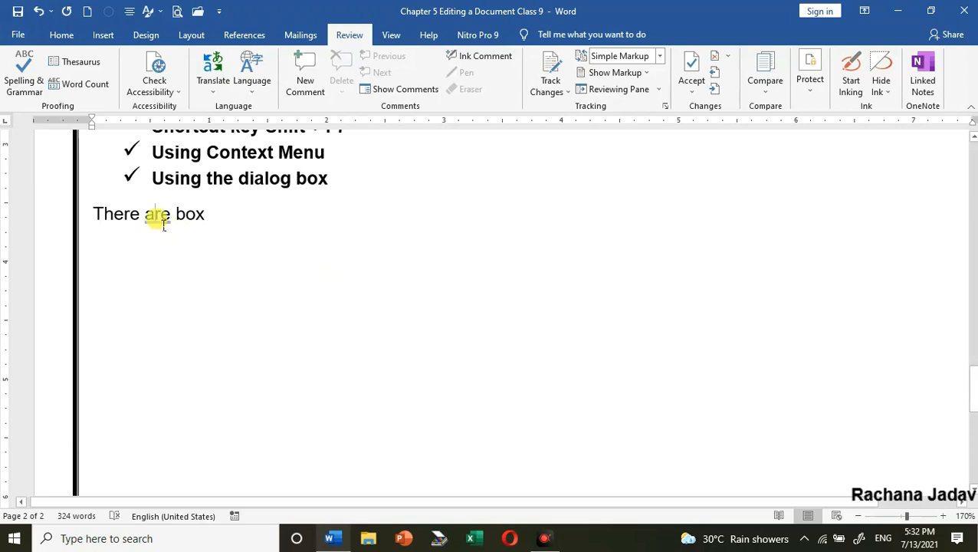
pyautogui.rightClick(159, 224)
pyautogui.press('Escape')
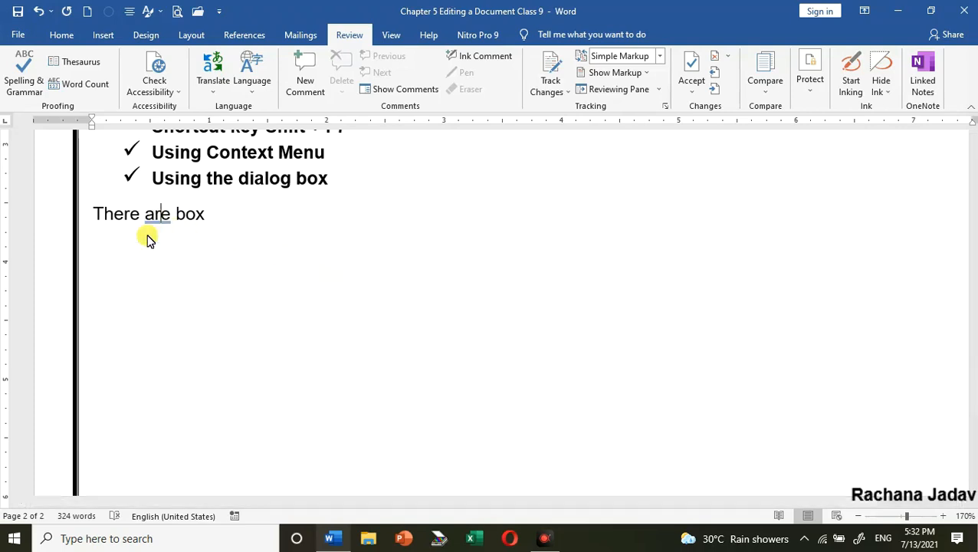
pyautogui.click(858, 516)
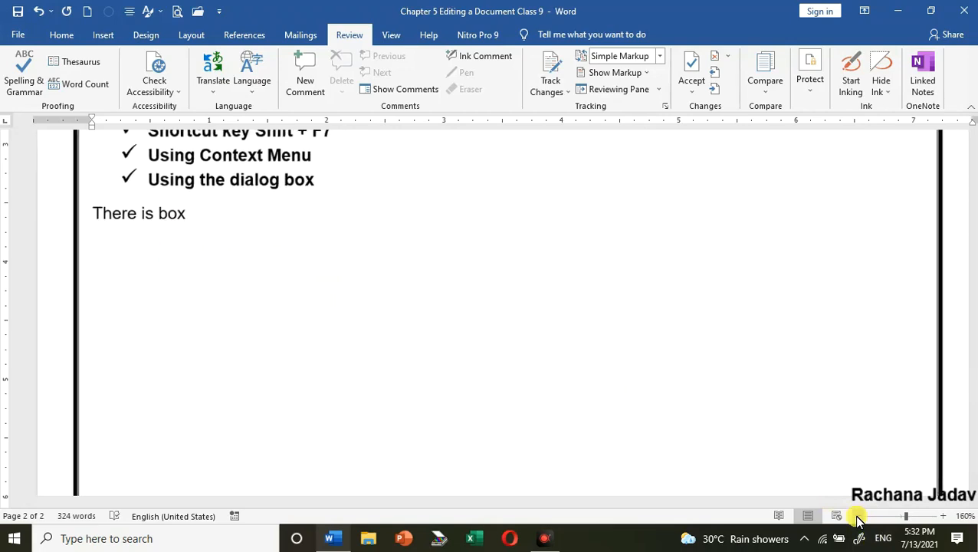
pyautogui.click(858, 516)
pyautogui.click(858, 516)
# Look up synonyms for "Proofing" in the first Thesaurus bullet, and dismiss the suggestions
pyautogui.scroll(4, 483, 307)
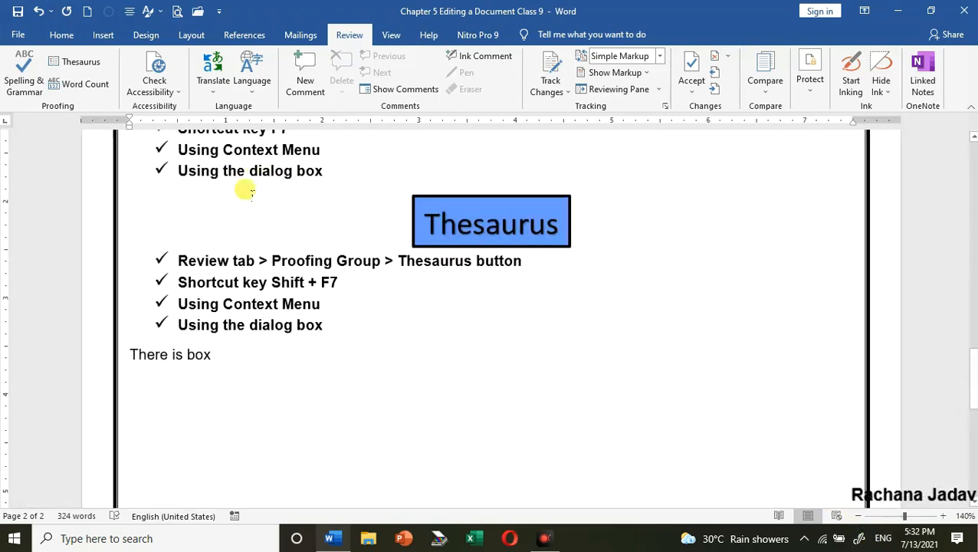
pyautogui.scroll(3, 354, 198)
pyautogui.scroll(-2, 563, 284)
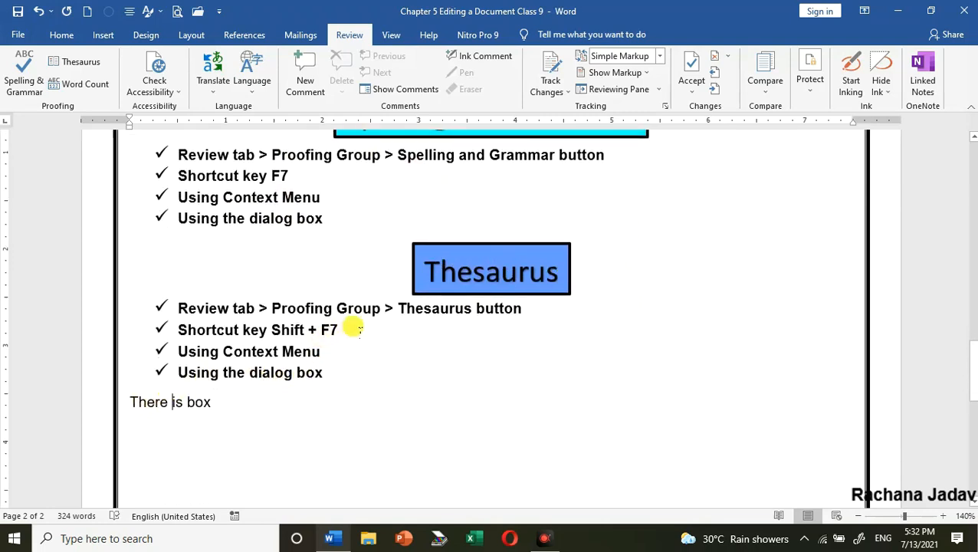
pyautogui.scroll(2, 354, 328)
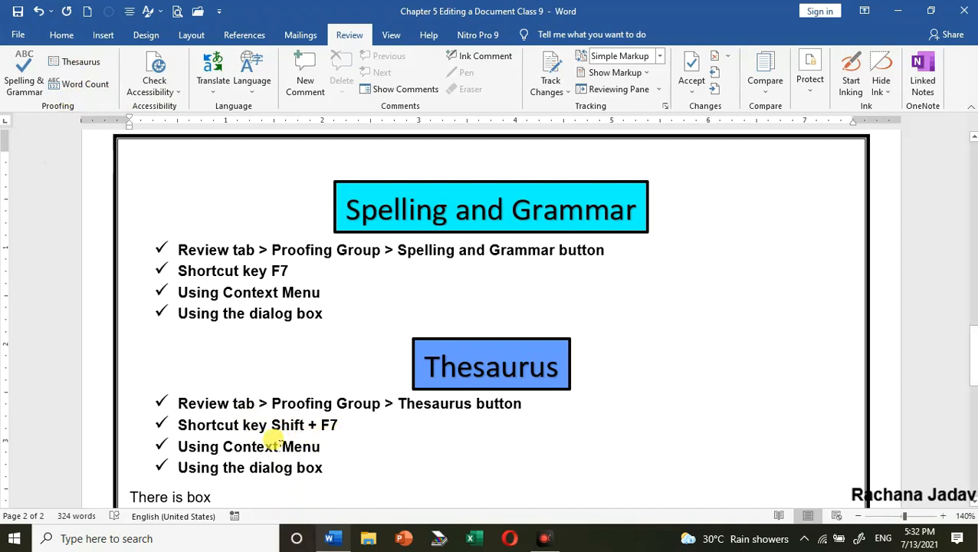
pyautogui.scroll(-1, 280, 427)
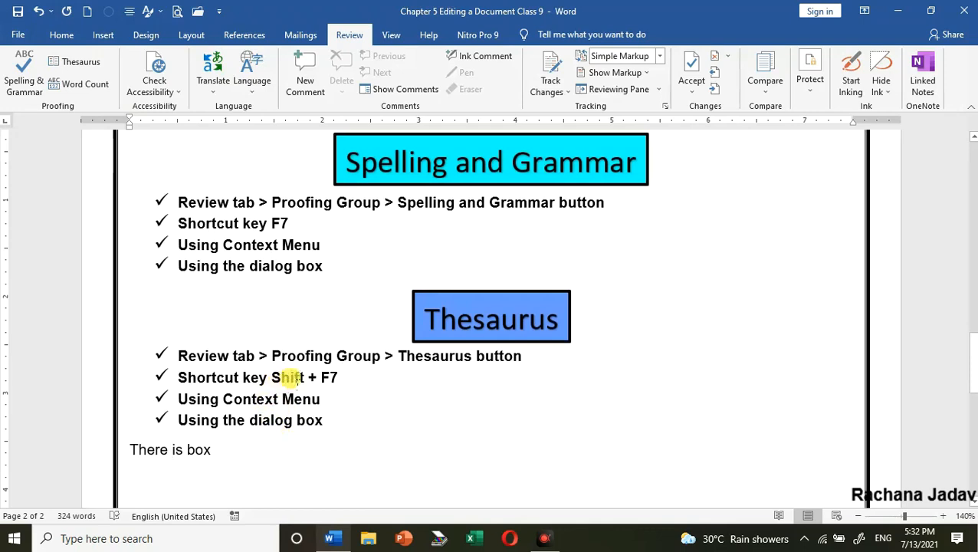
pyautogui.rightClick(283, 356)
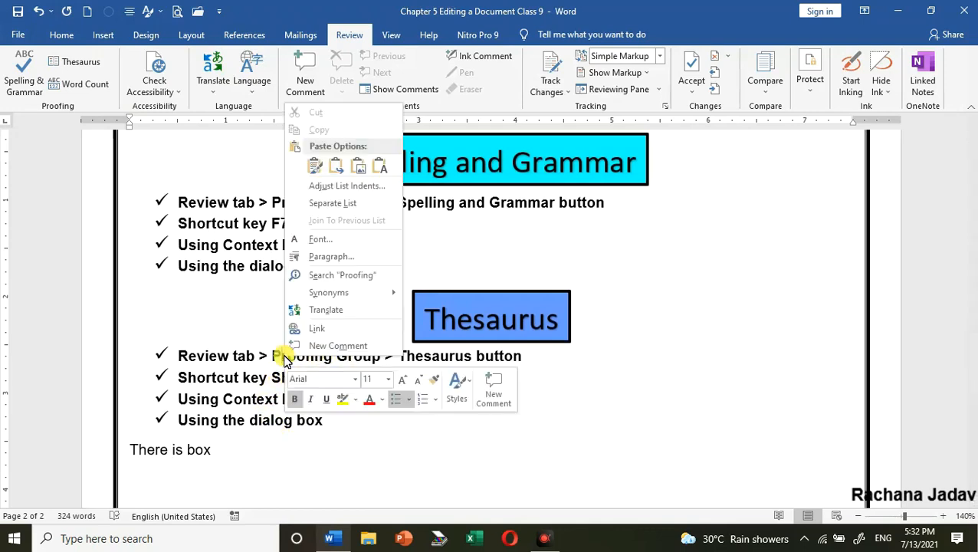
pyautogui.moveTo(316, 296)
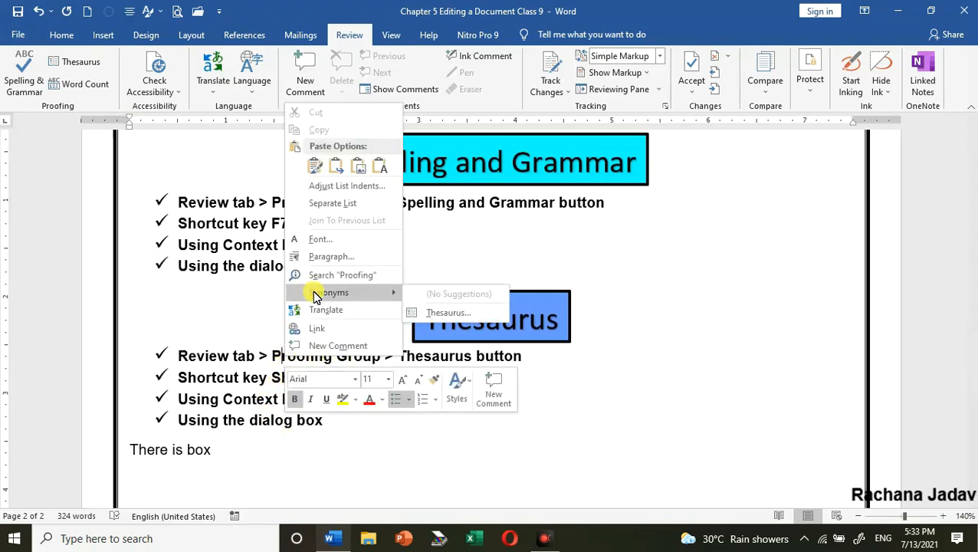
pyautogui.click(430, 387)
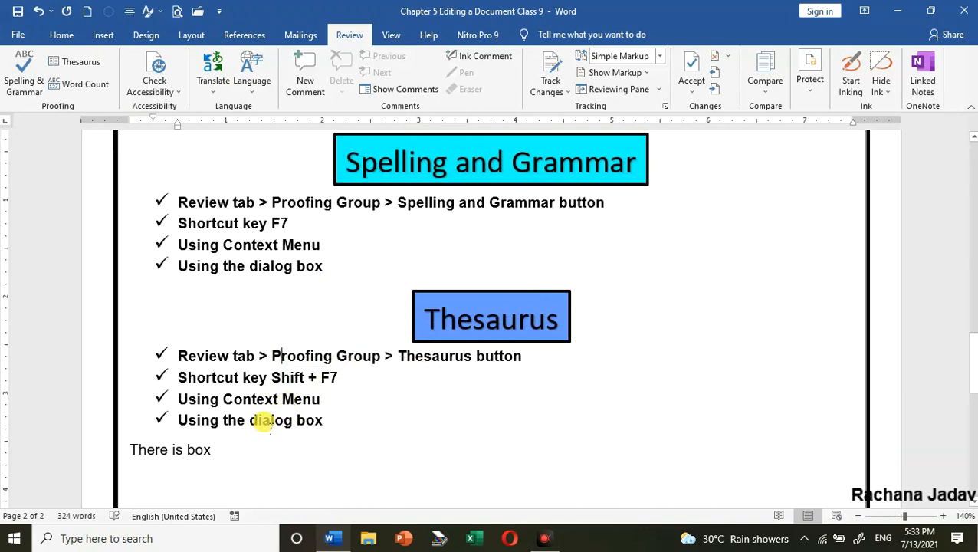
# Look up synonyms for "dialog" and "Using" in the last two Thesaurus bullets without applying any replacement
pyautogui.rightClick(268, 424)
pyautogui.moveTo(314, 365)
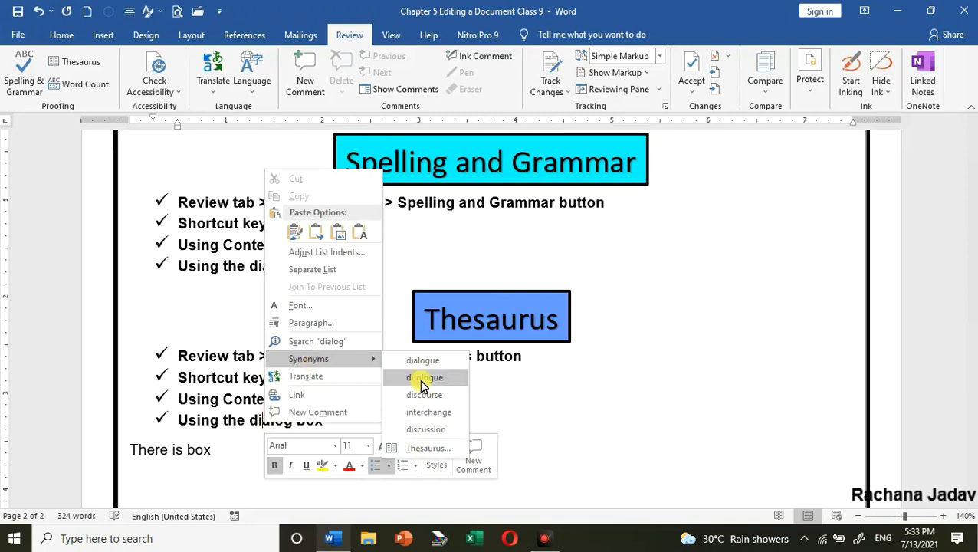
pyautogui.click(221, 406)
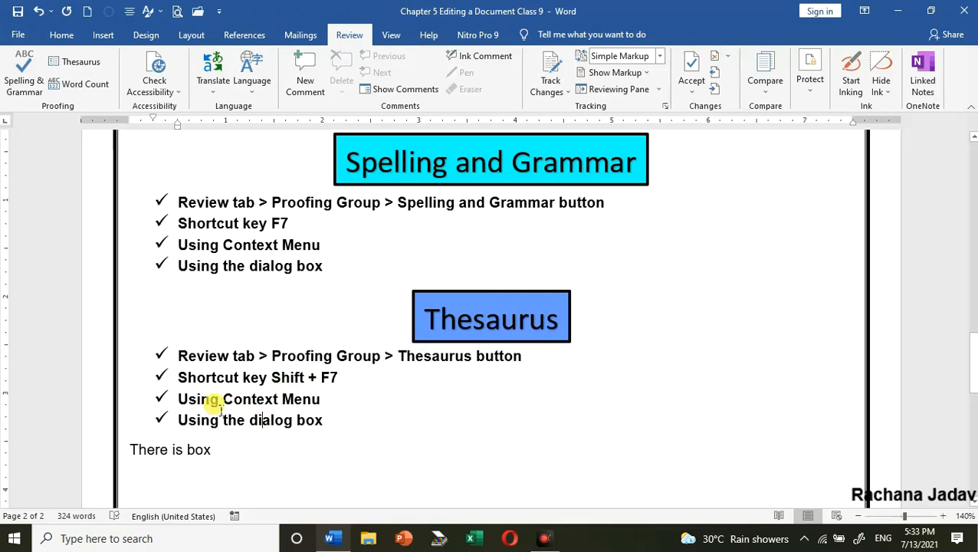
pyautogui.rightClick(201, 402)
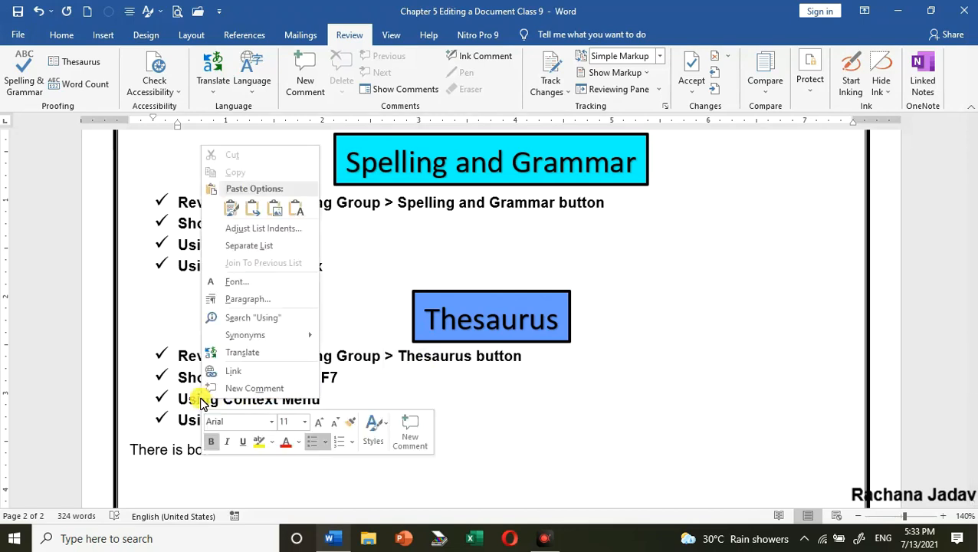
pyautogui.moveTo(258, 337)
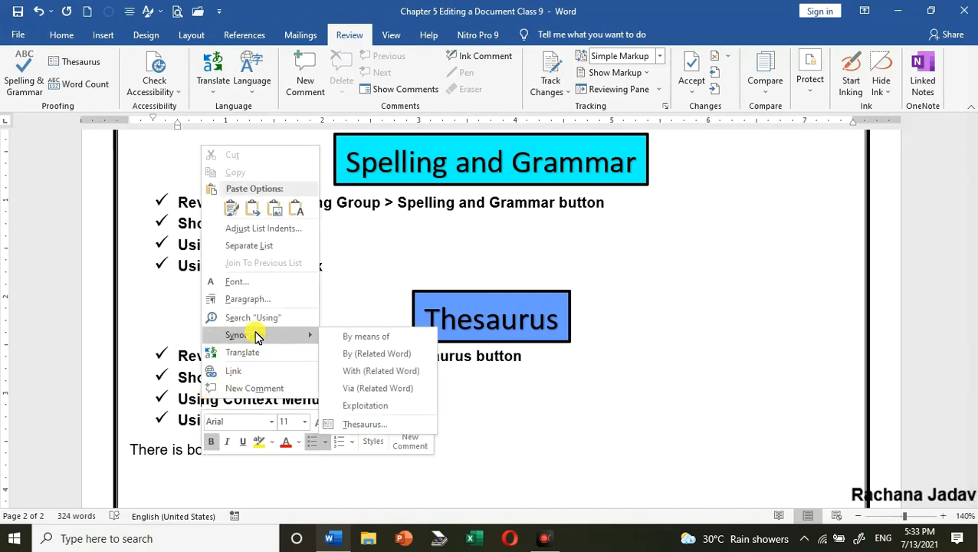
pyautogui.click(593, 426)
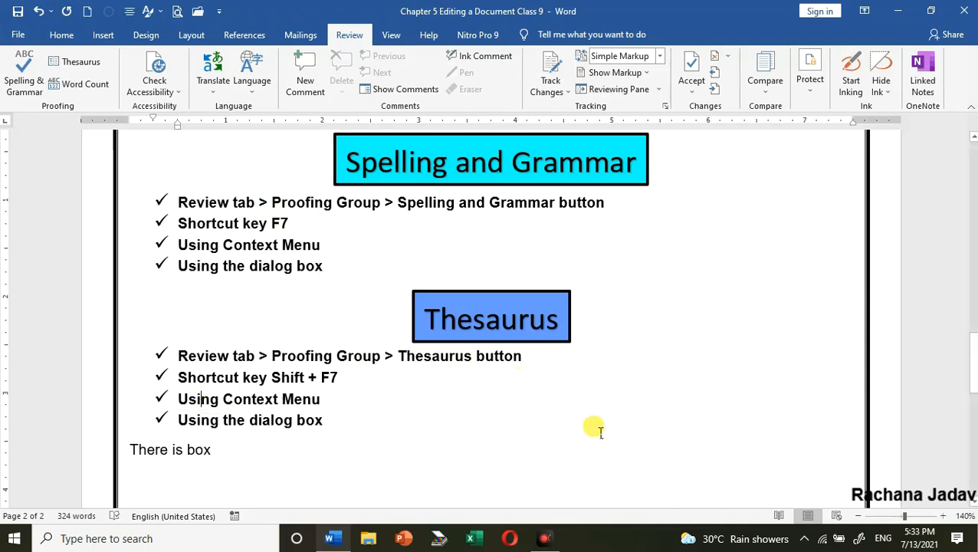